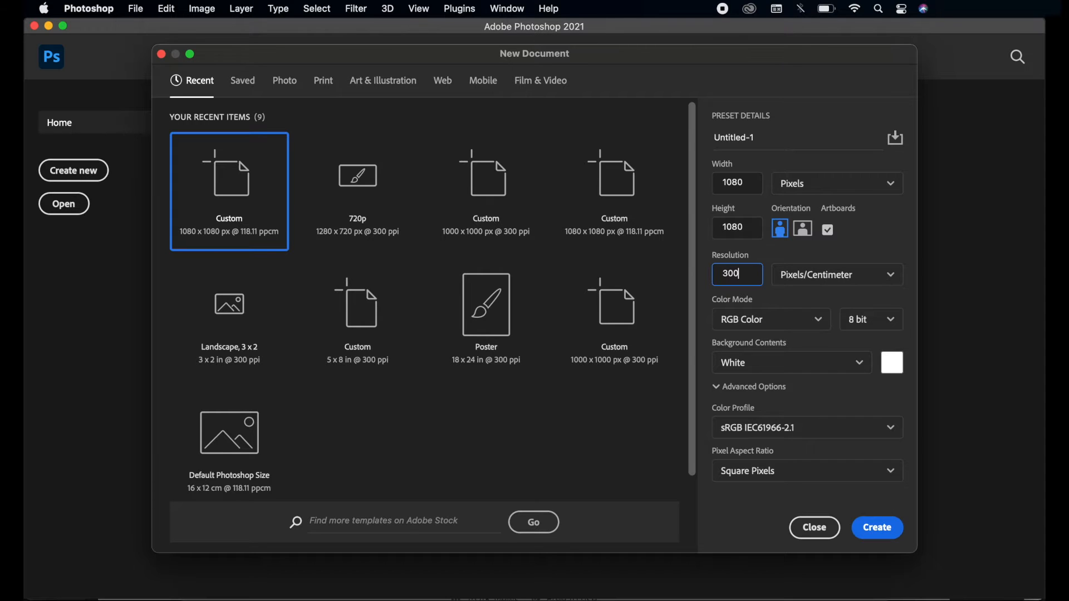
Create the 1080 x 1080 px document at 300 pixels/cm and place the photo of the woman with raised arms on its artboard
left_click(886, 538)
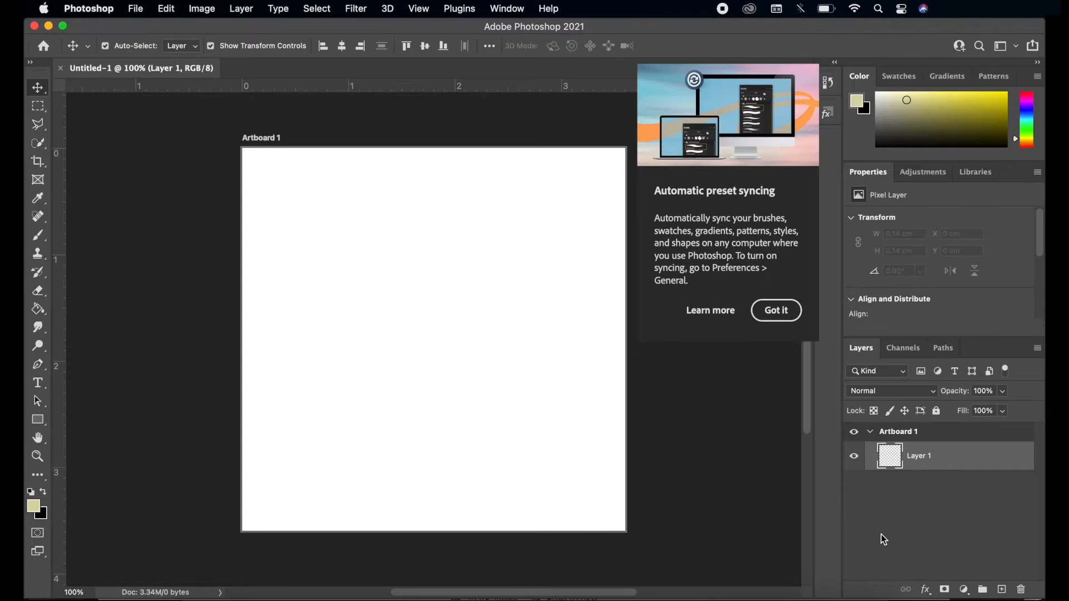
left_click(776, 310)
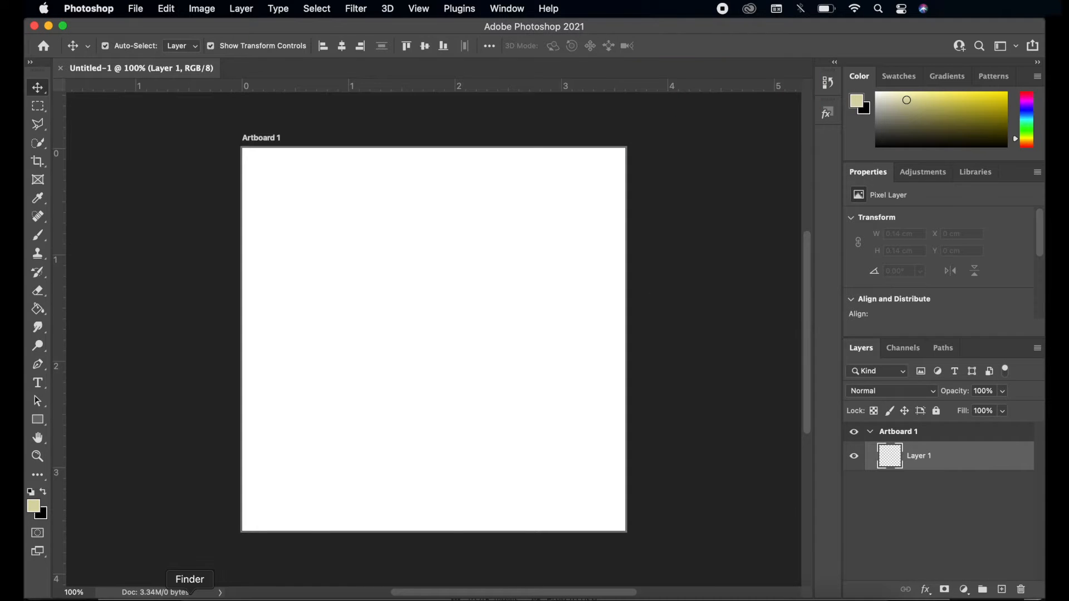
left_click(186, 591)
left_click_drag(624, 267, 404, 223)
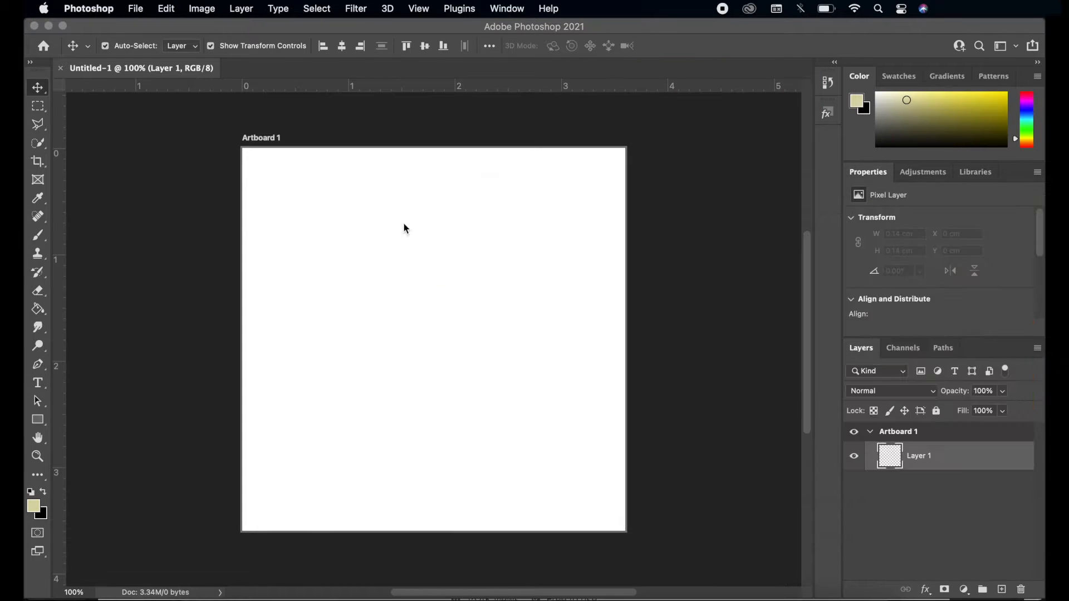
left_click_drag(575, 148, 628, 105)
left_click_drag(440, 361, 432, 373)
key("Return")
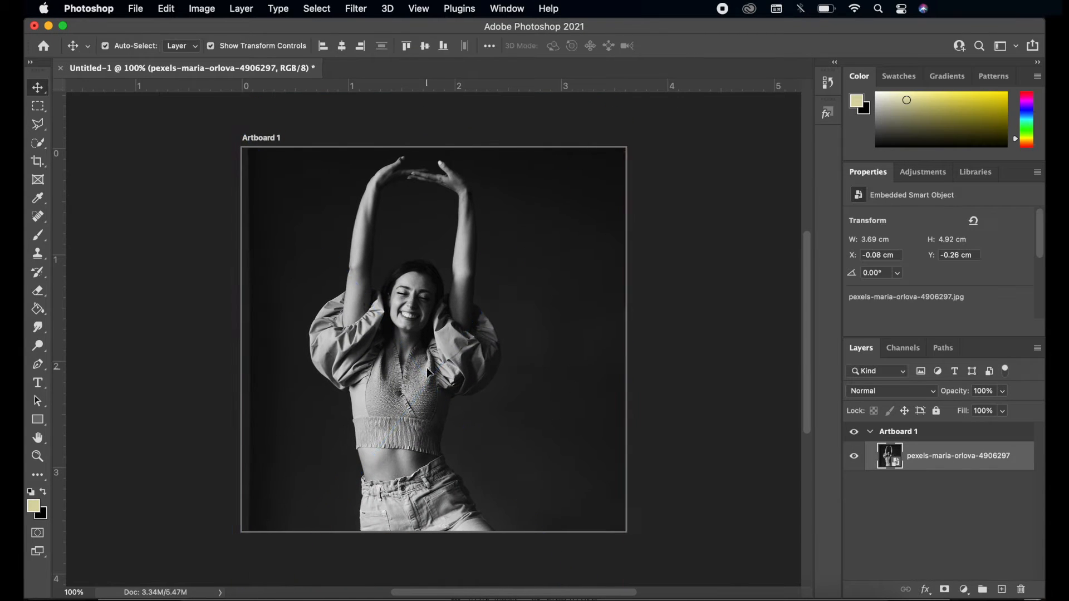
Enlarge the placed photo to about 3.98% scale and shift it slightly left and down on the artboard
left_click_drag(625, 117, 635, 101)
left_click_drag(384, 274, 375, 298)
key("Return")
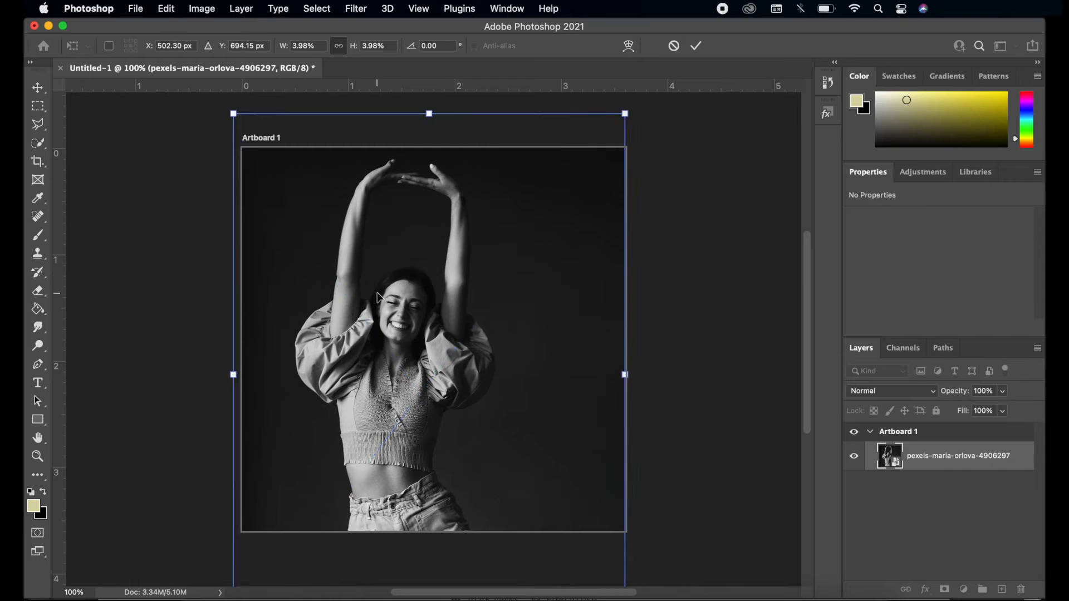
left_click(707, 233)
Add a Gradient Map adjustment over the photo using the Blue_30 preset from the Blues gradients
left_click(942, 172)
left_click(951, 243)
left_click(907, 220)
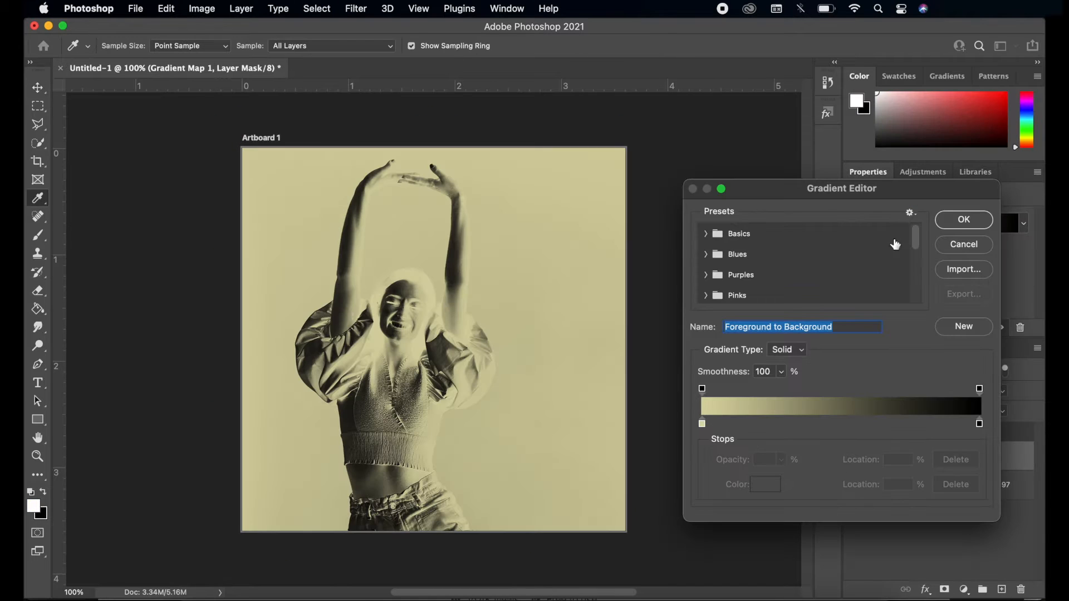
left_click(706, 256)
scroll(812, 279, "down", 2)
left_click(858, 279)
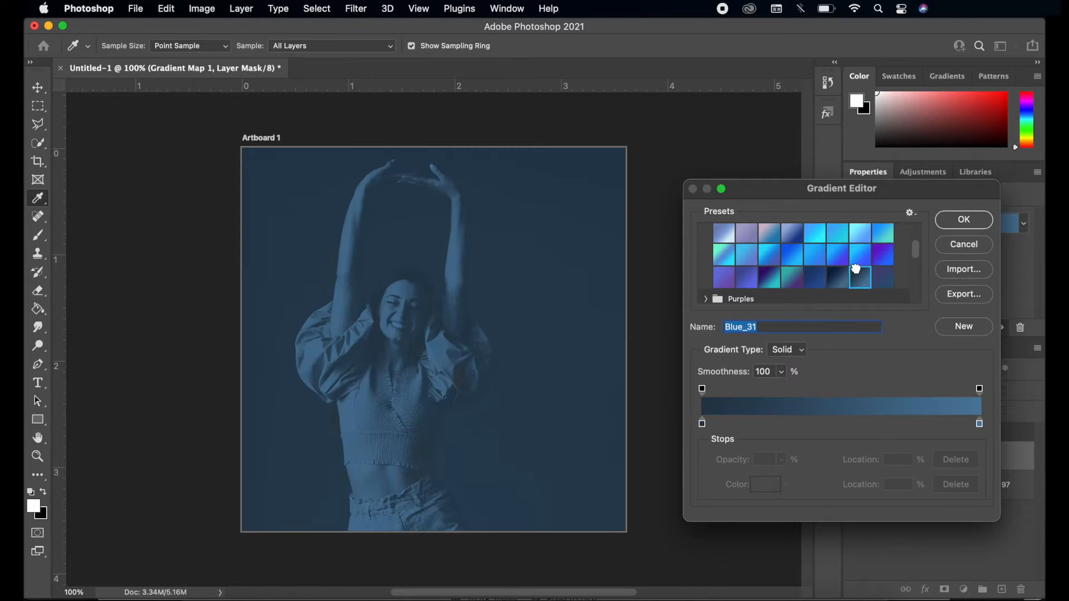
left_click(887, 277)
left_click(842, 282)
left_click(815, 280)
left_click(838, 280)
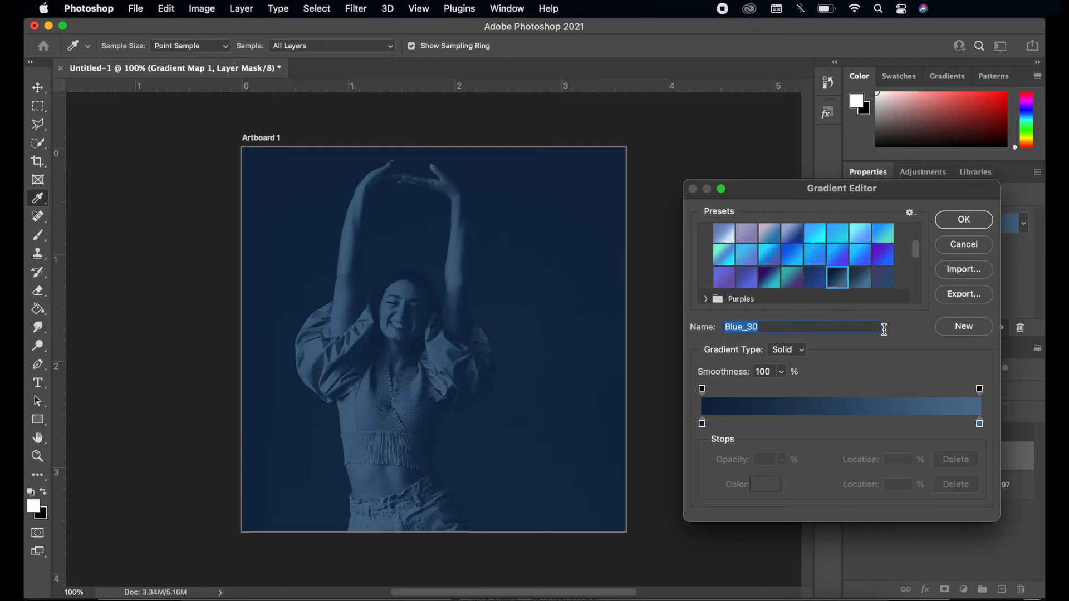
Darken the gradient's first color stop to #08172a and apply the edited gradient map
double_click(702, 423)
mouse_move(816, 380)
left_mouse_down()
mouse_move(809, 367)
mouse_move(821, 373)
left_mouse_up()
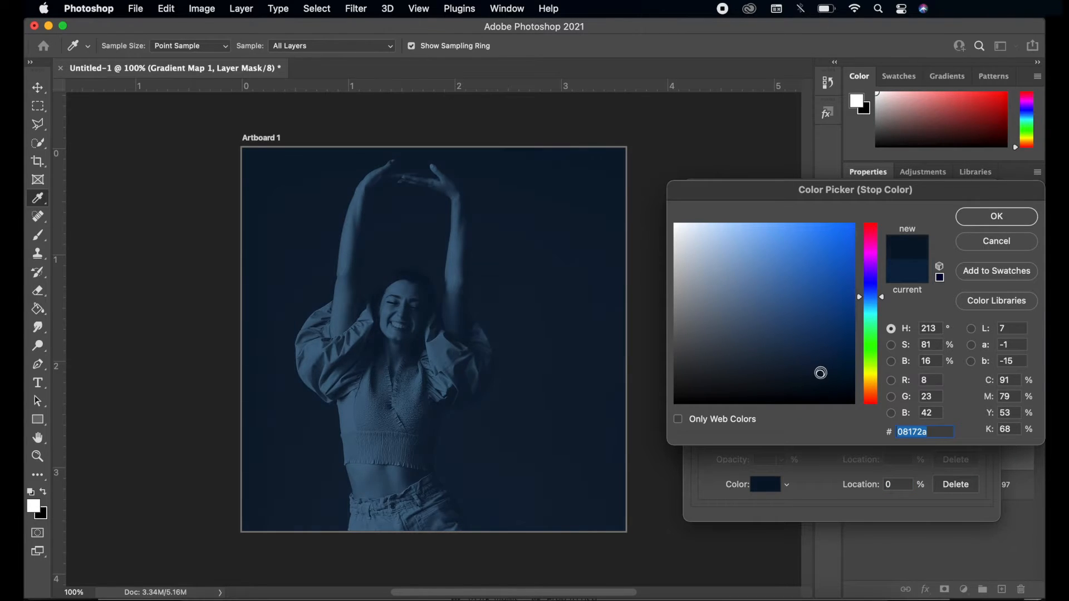
left_click(996, 216)
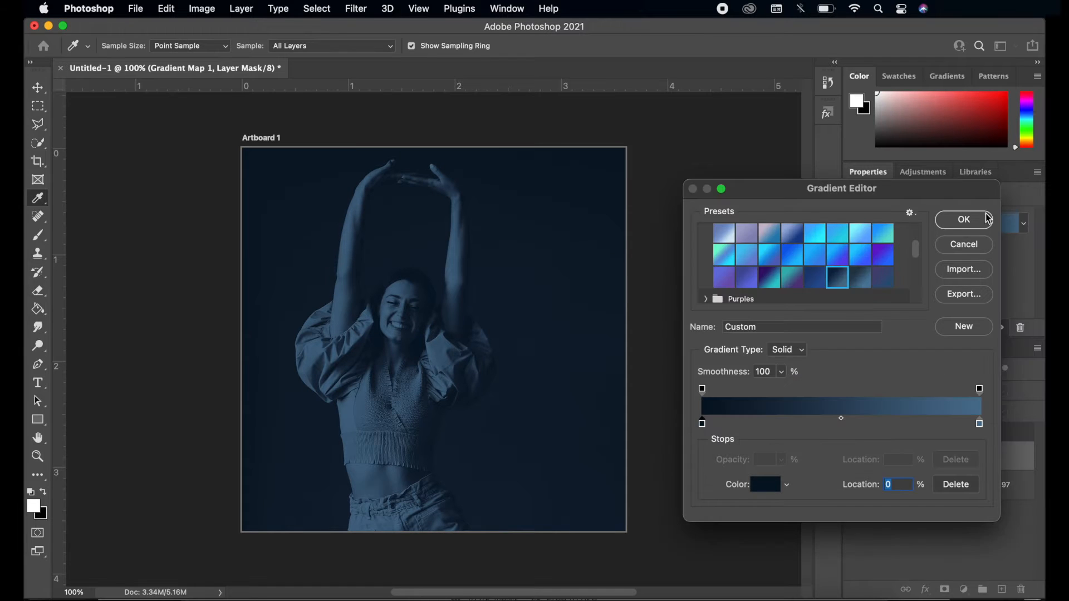
left_click(965, 219)
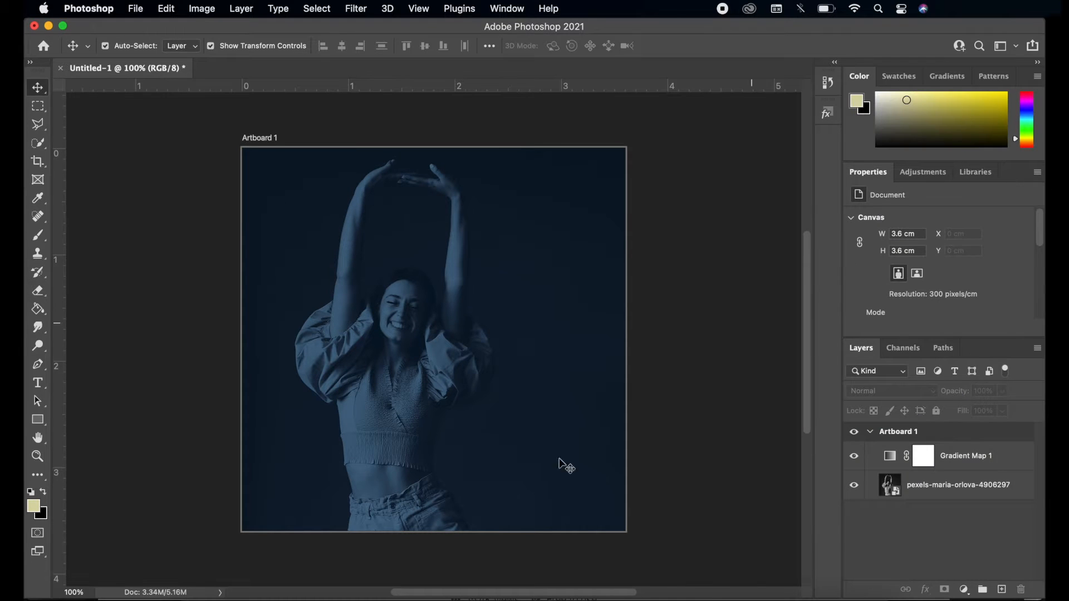
Add the yellow text "Mondays" and move it into the empty area beside the woman's head
left_click(38, 382)
left_click(490, 228)
type("MO")
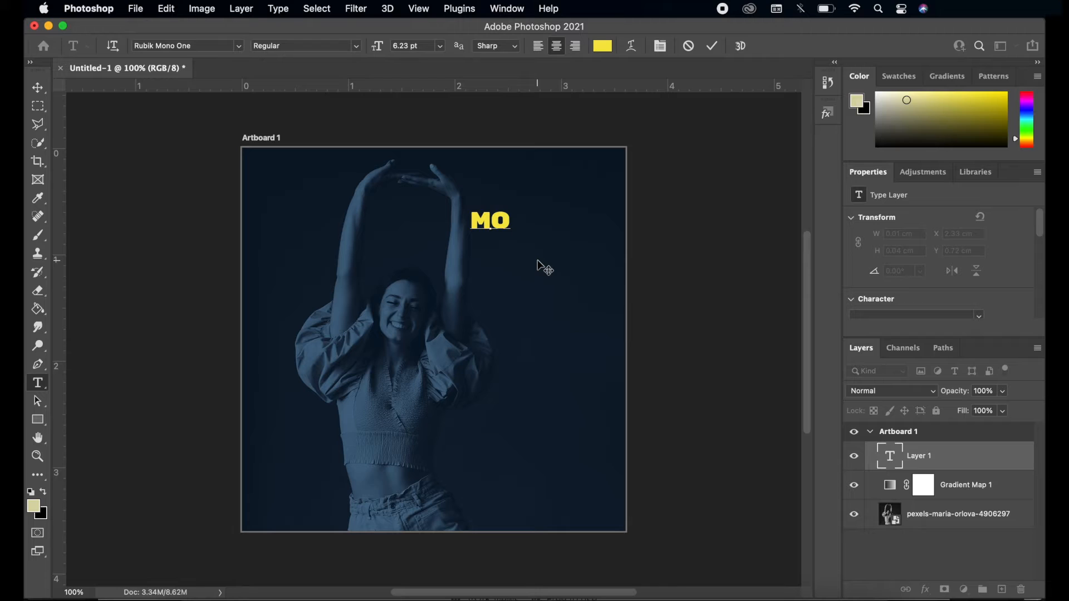
type("ndays")
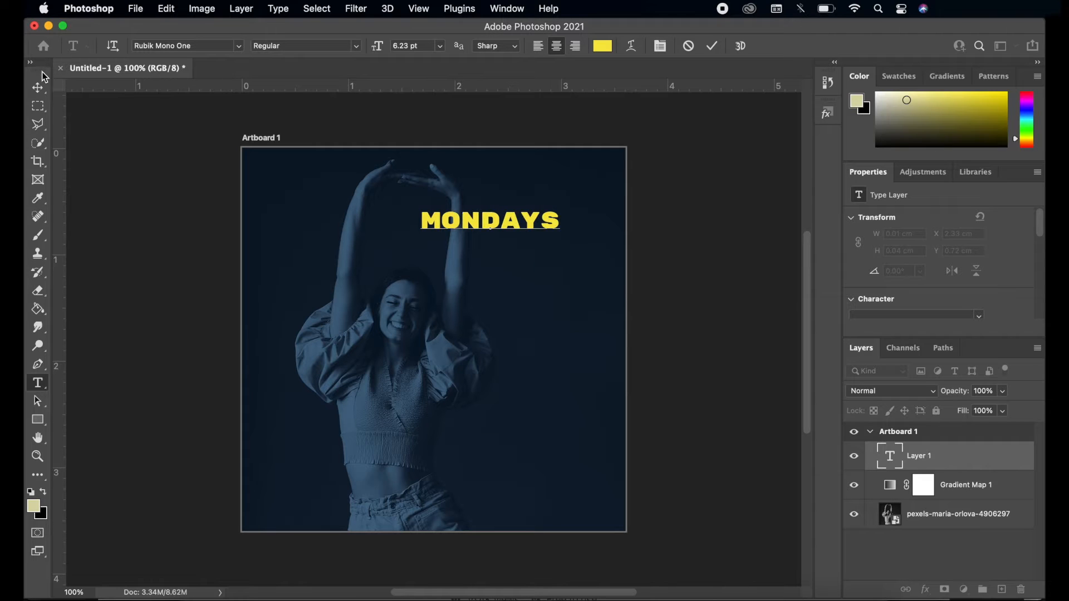
left_click(37, 88)
left_click_drag(518, 223, 572, 285)
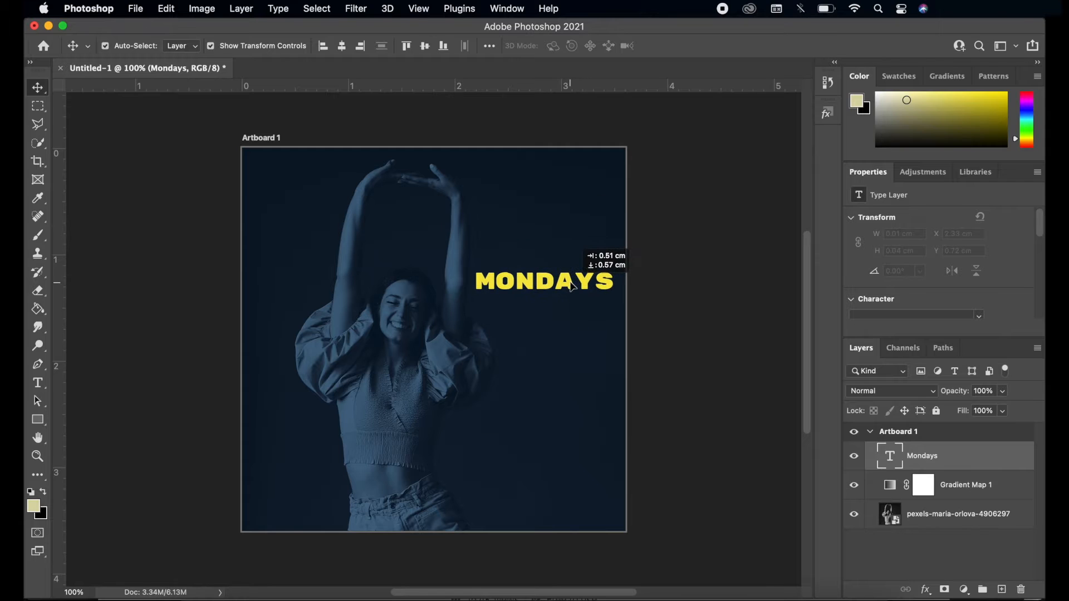
double_click(572, 285)
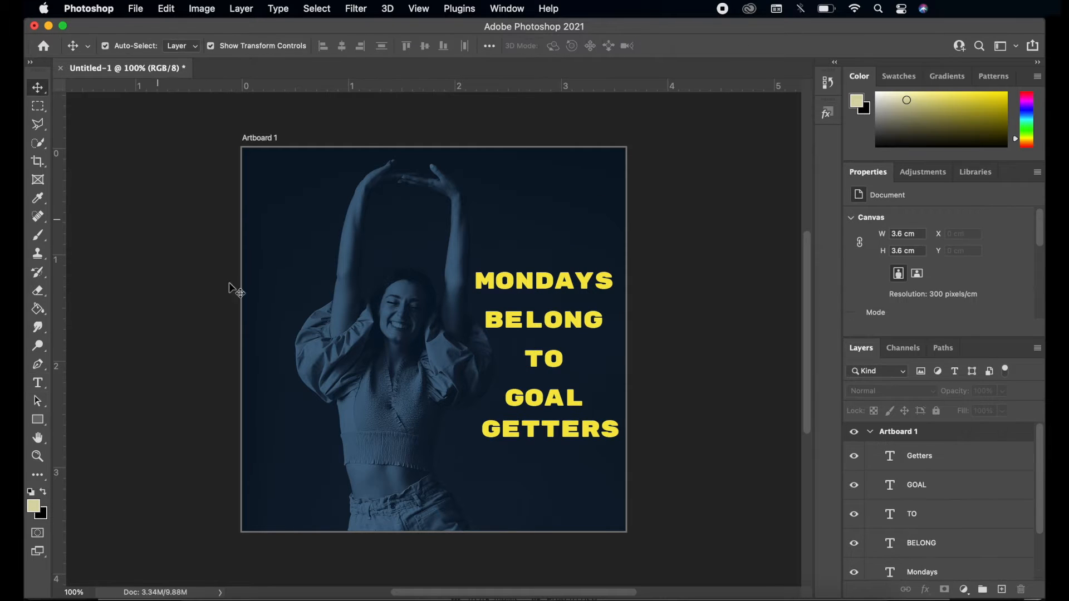
Nudge the word GETTERS slightly down and left, and raise the photo by about 0.15 cm
left_click_drag(556, 429, 549, 438)
left_click_drag(361, 407, 350, 377)
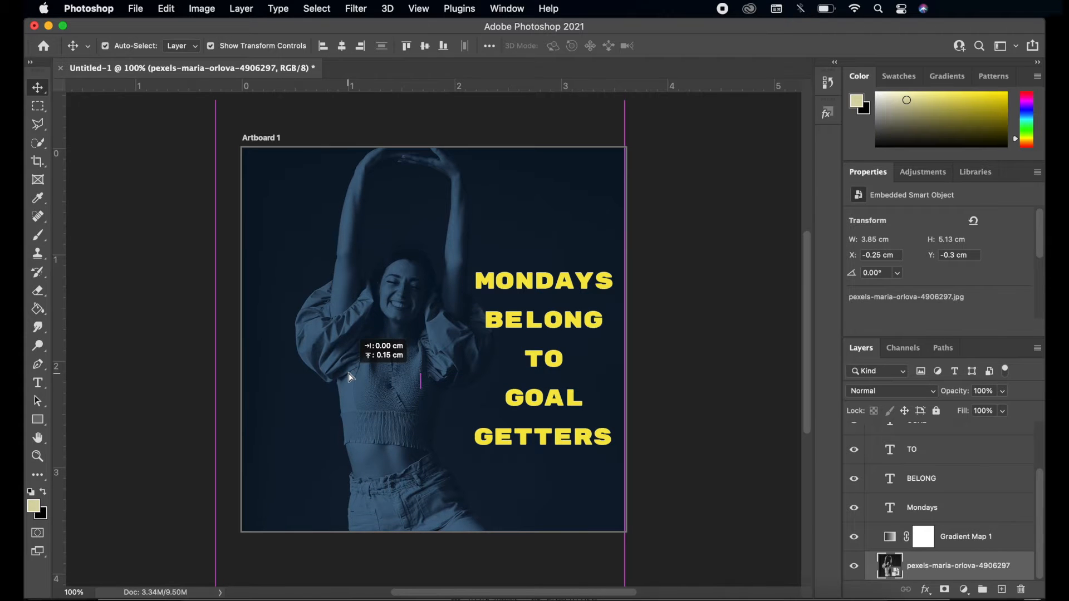
left_click(162, 389)
Reposition MONDAYS, BELONG, TO, GOAL and GETTERS to spread the five words evenly down the area beside the woman
left_click_drag(537, 279, 541, 264)
left_click(547, 276)
left_click_drag(556, 325, 553, 317)
mouse_move(558, 443)
left_mouse_down()
mouse_move(555, 466)
mouse_move(562, 452)
left_mouse_up()
left_click(551, 362)
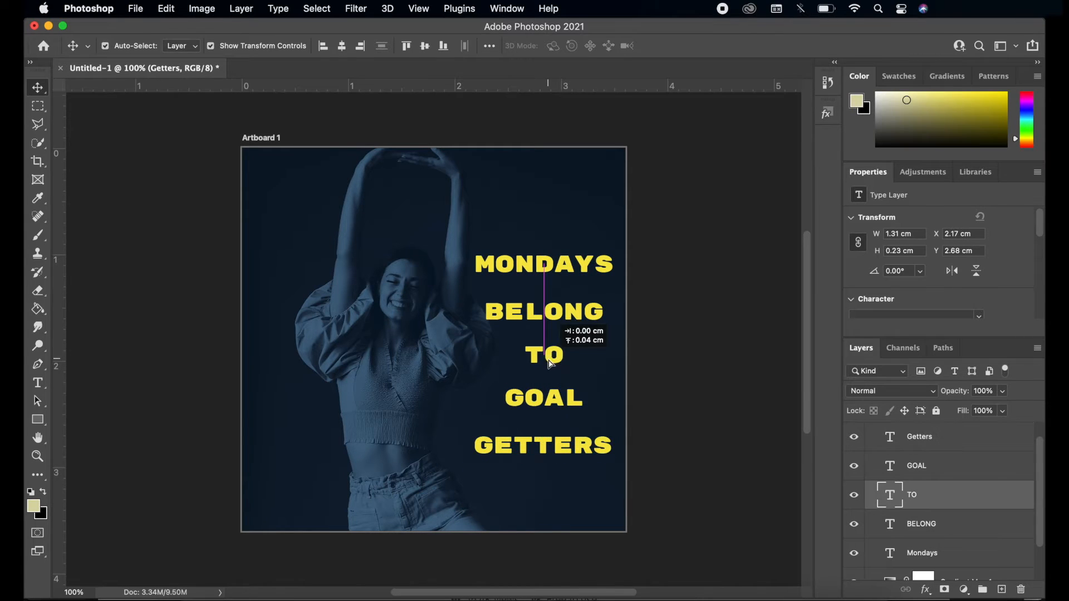
left_click_drag(551, 405, 555, 457)
left_click(690, 396)
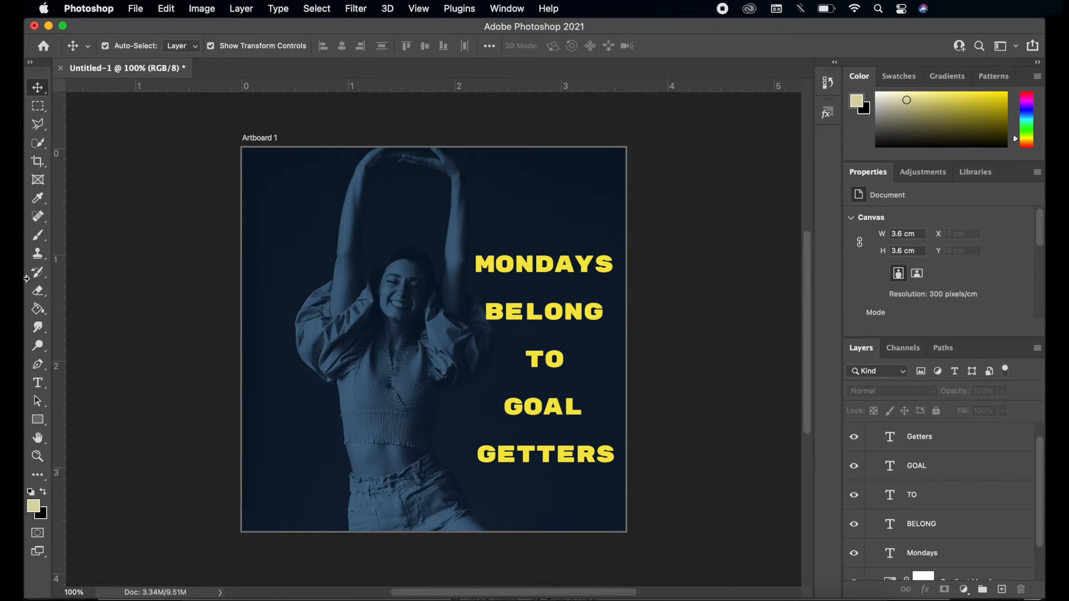
Add a new layer directly below the Mondays text layer and name it "m"
left_click(959, 552)
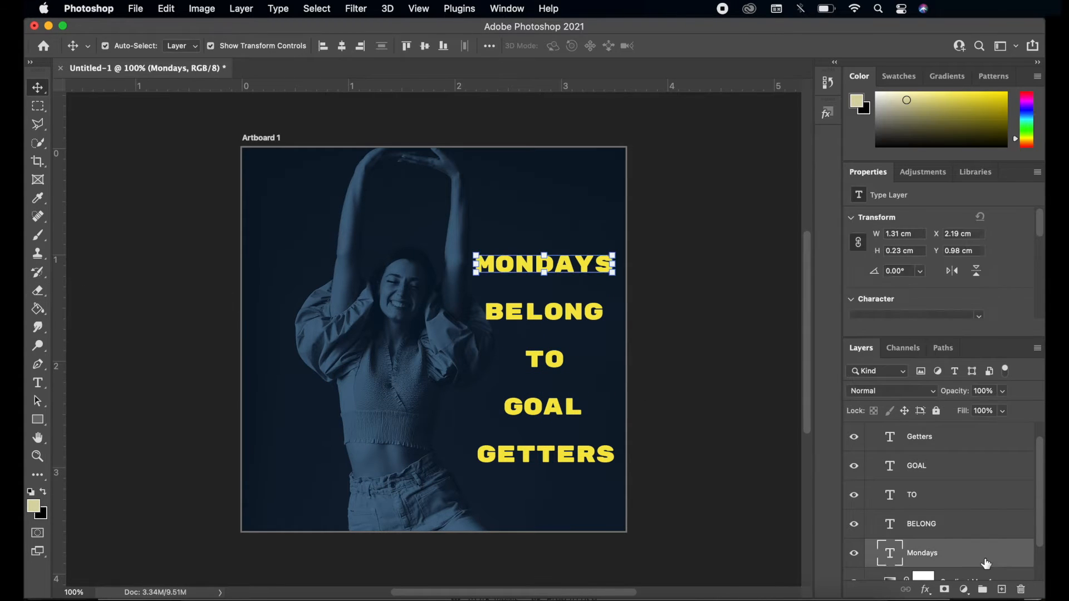
scroll(965, 545, "down", 1)
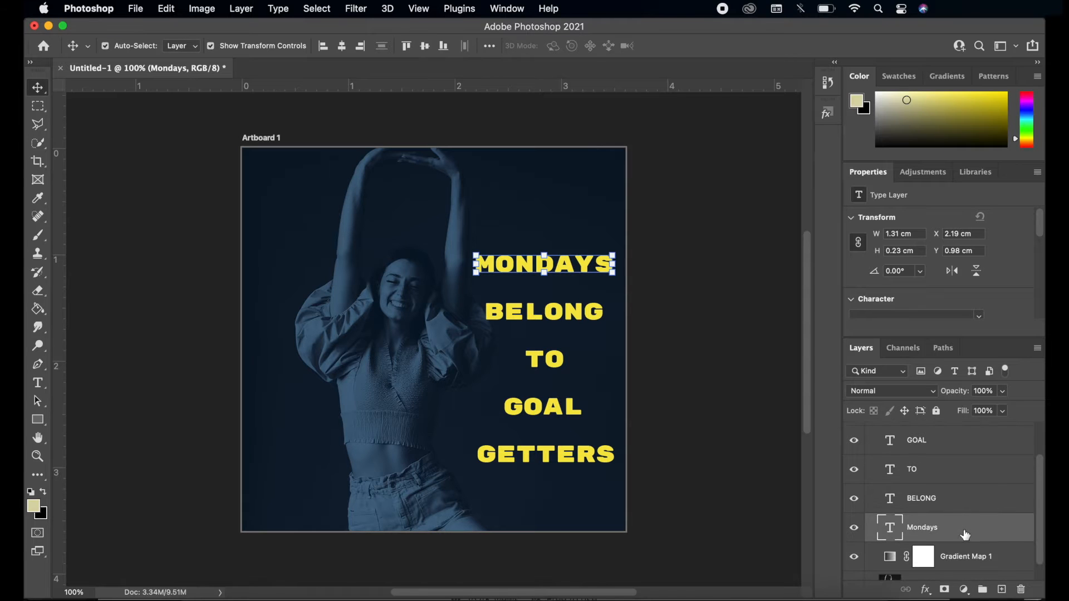
left_click(1001, 589)
left_click_drag(945, 530, 939, 566)
scroll(951, 501, "down", 1)
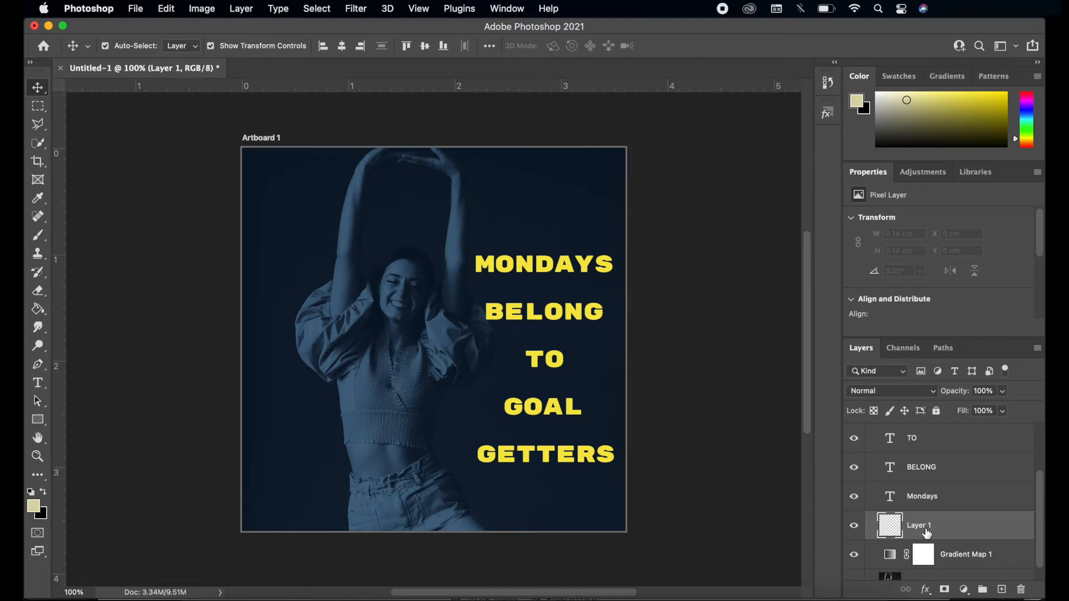
double_click(923, 526)
type("m")
key("Return")
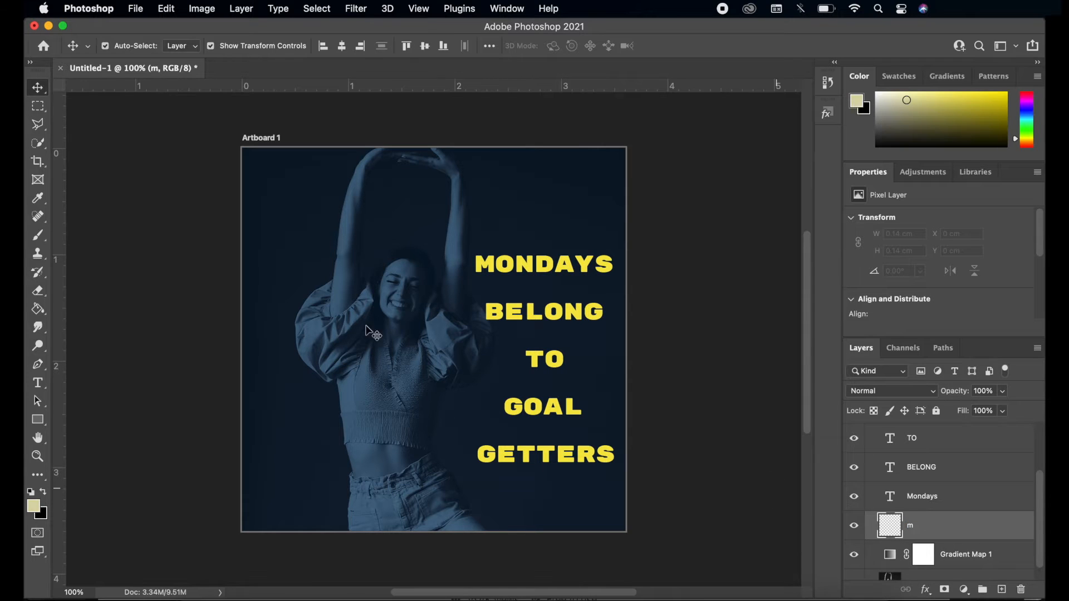
Pick the Kyle's Screentones 38 brush from the Special Effects Brushes for painting
left_click(36, 235)
left_click(128, 46)
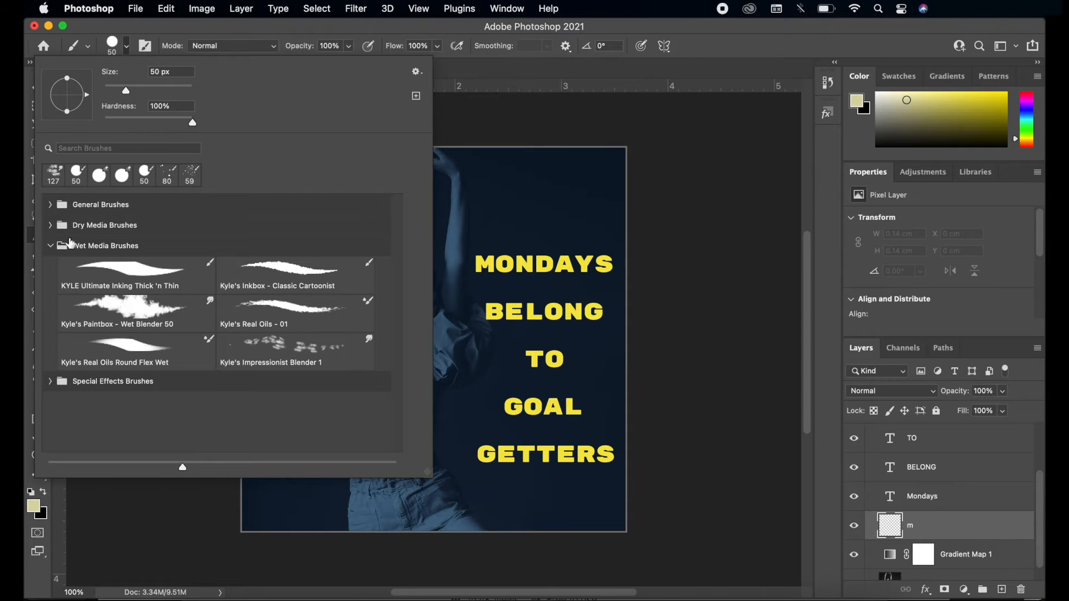
left_click(50, 382)
scroll(222, 357, "down", 4)
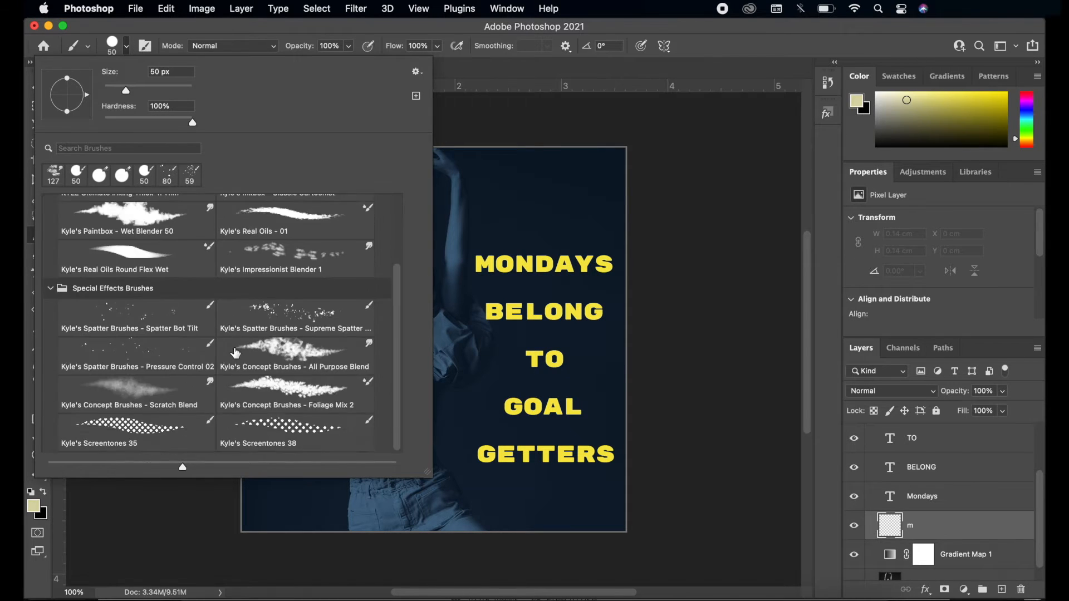
left_click(292, 428)
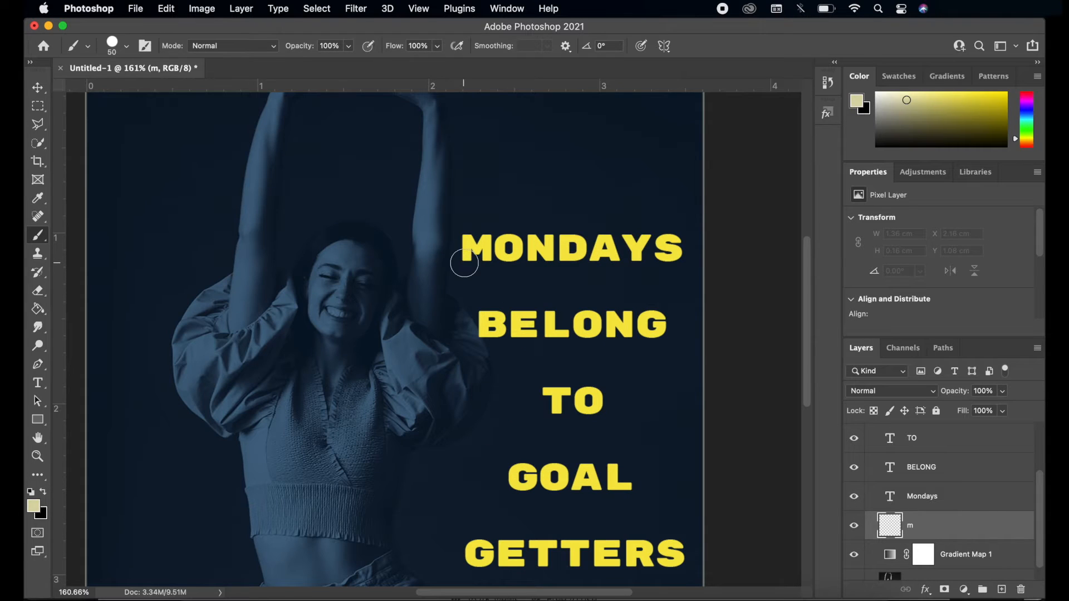
Paint a halftone strip about 1.43 cm wide behind the lower part of MONDAYS on layer m
left_click_drag(464, 264, 683, 271)
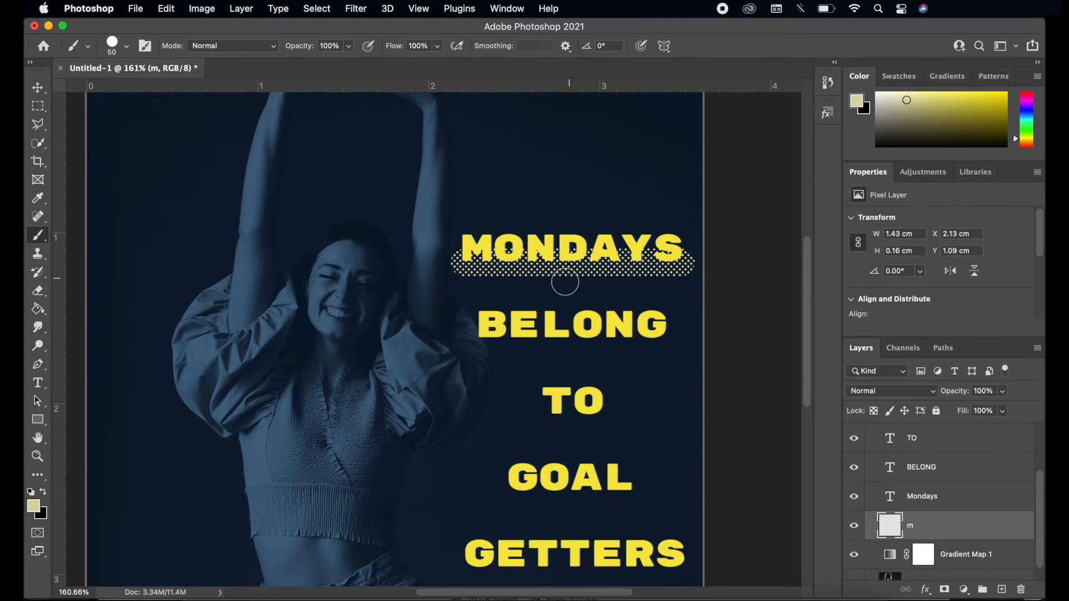
scroll(543, 290, "down", 2)
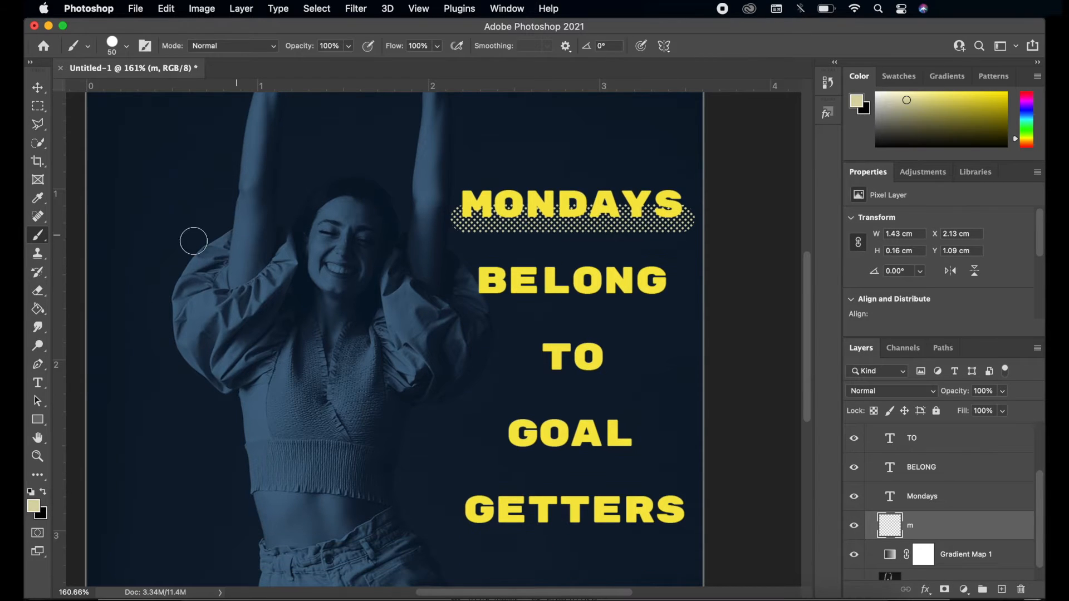
left_click(37, 87)
left_click(724, 443)
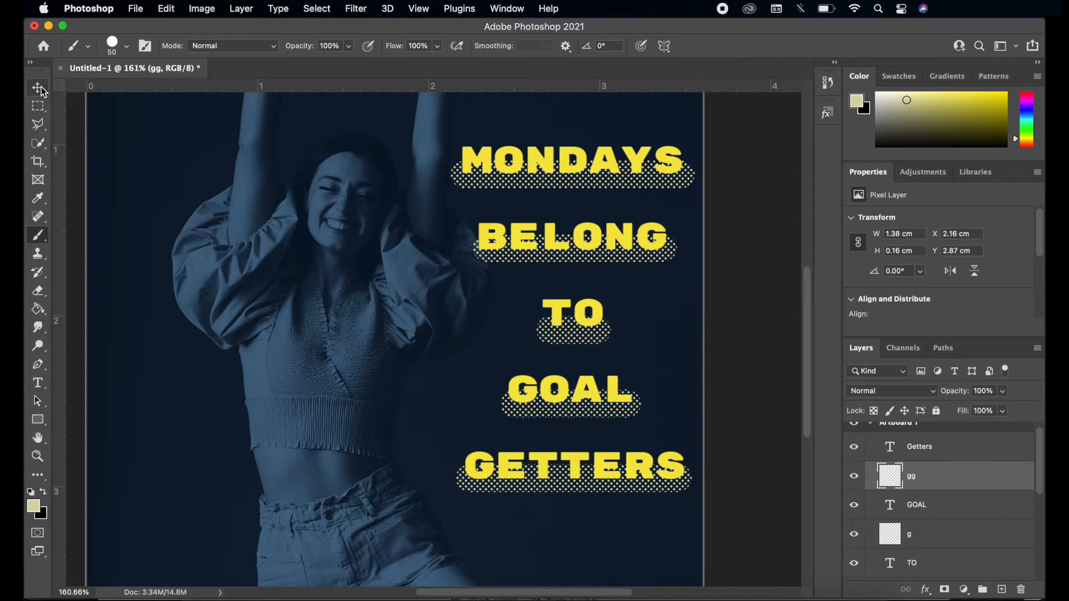
left_click(38, 88)
left_click(739, 353)
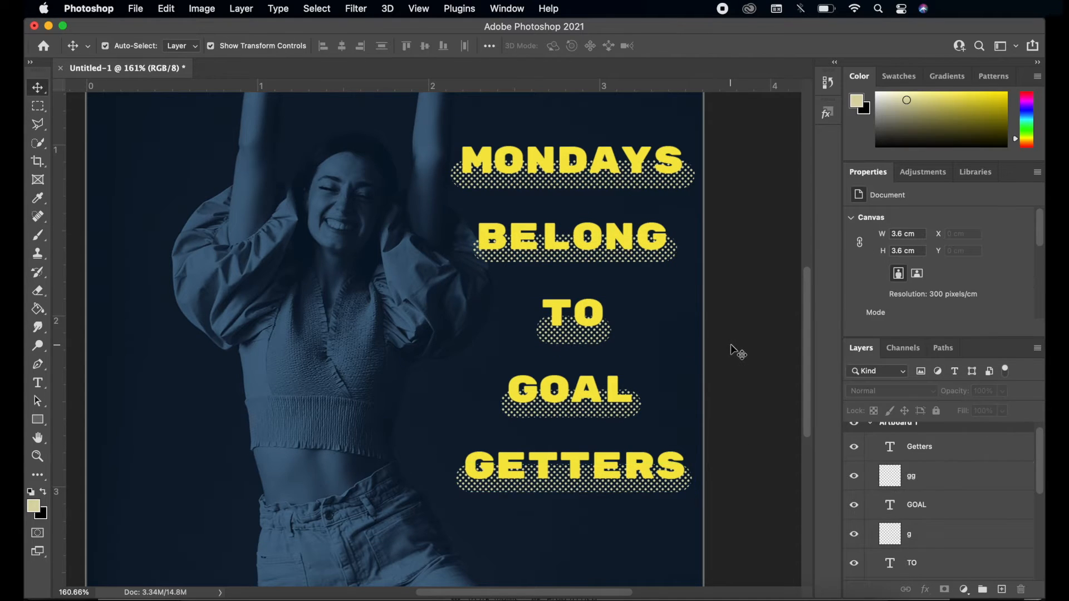
Show the Timeline and create a frame animation for the artboard
key("super+0")
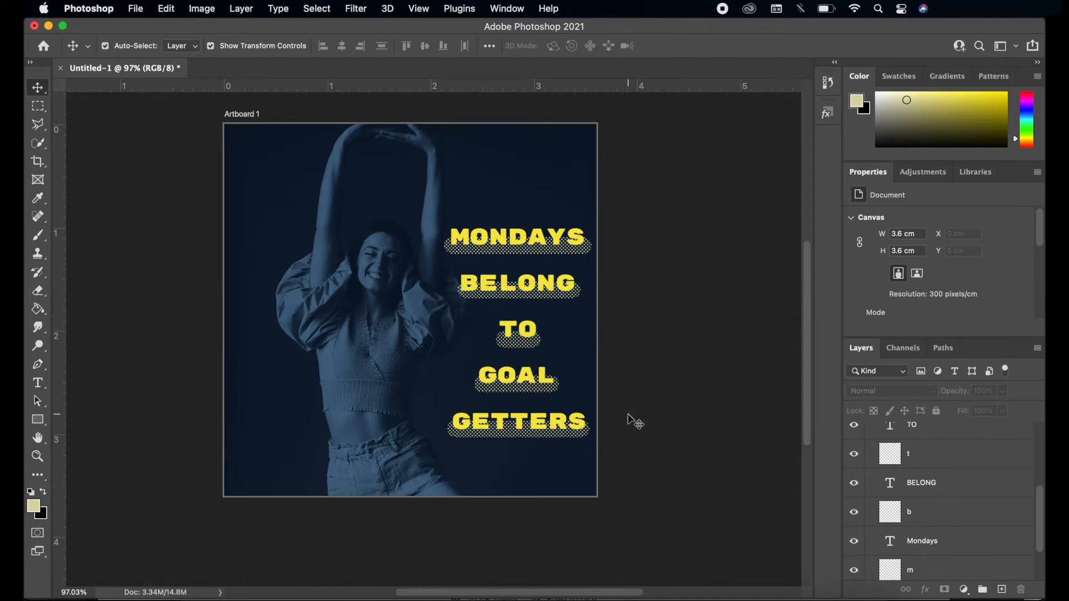
left_click(524, 8)
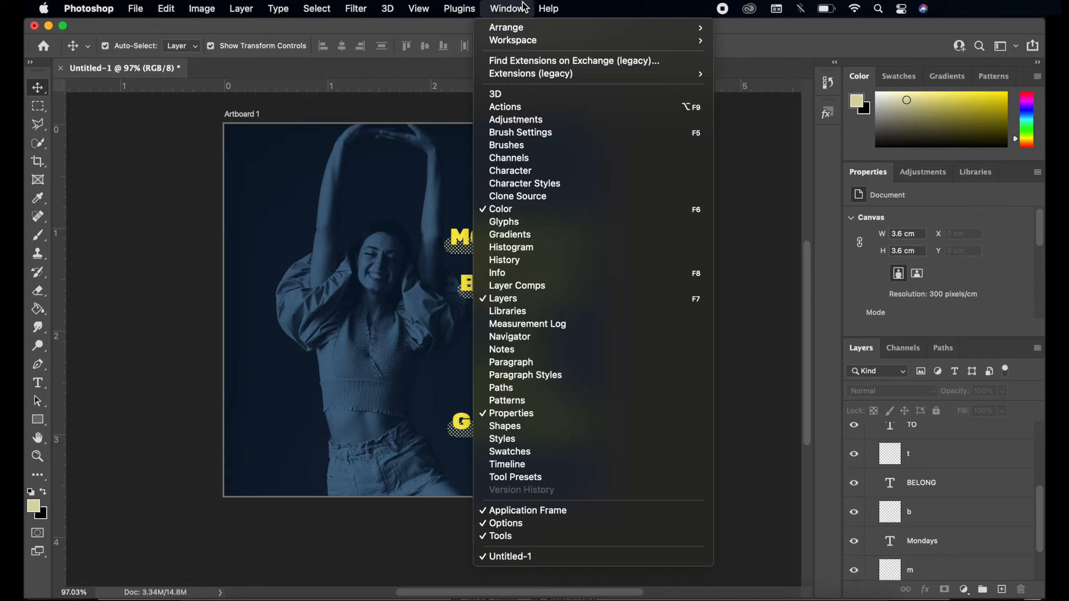
left_click(611, 467)
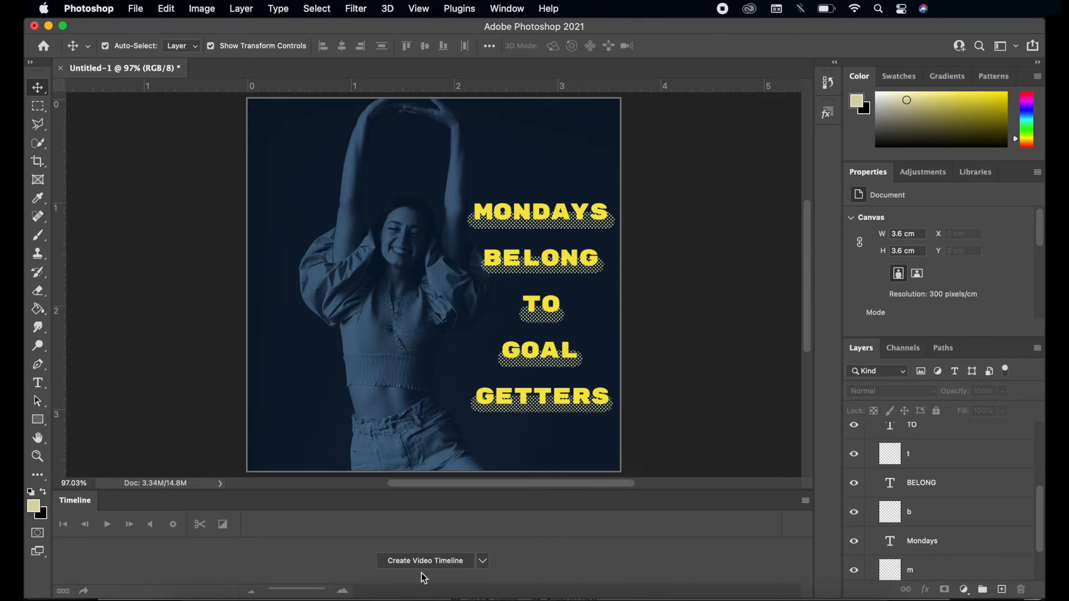
left_click(482, 562)
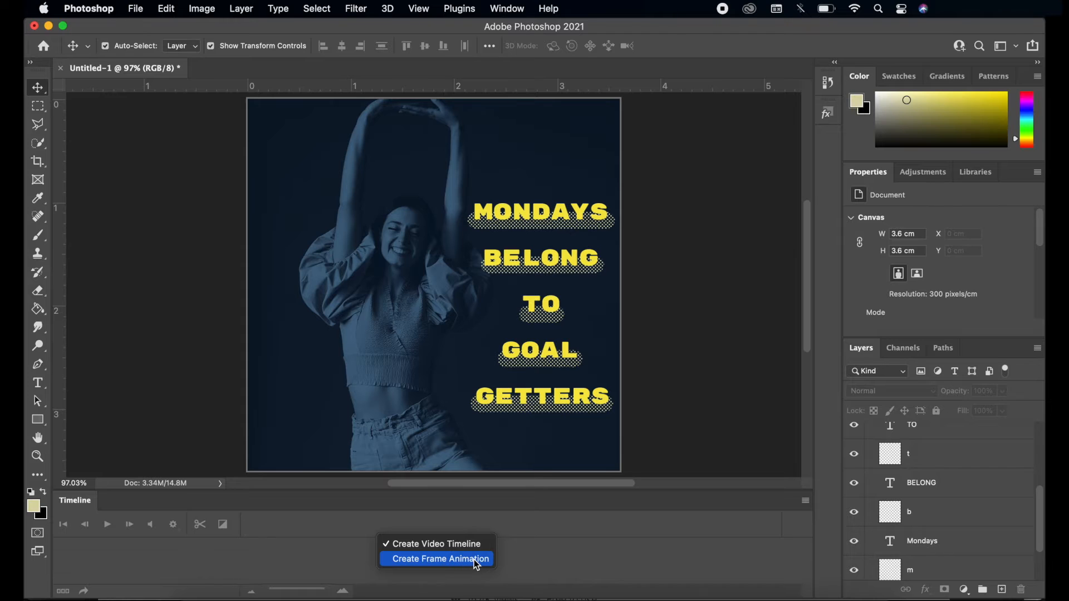
left_click(476, 559)
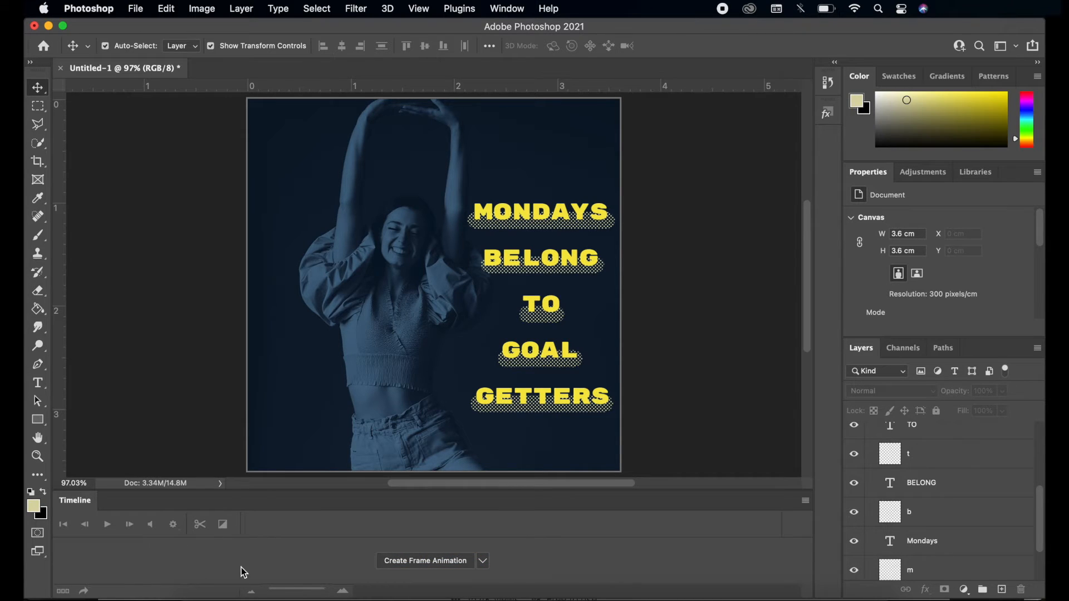
left_click(405, 561)
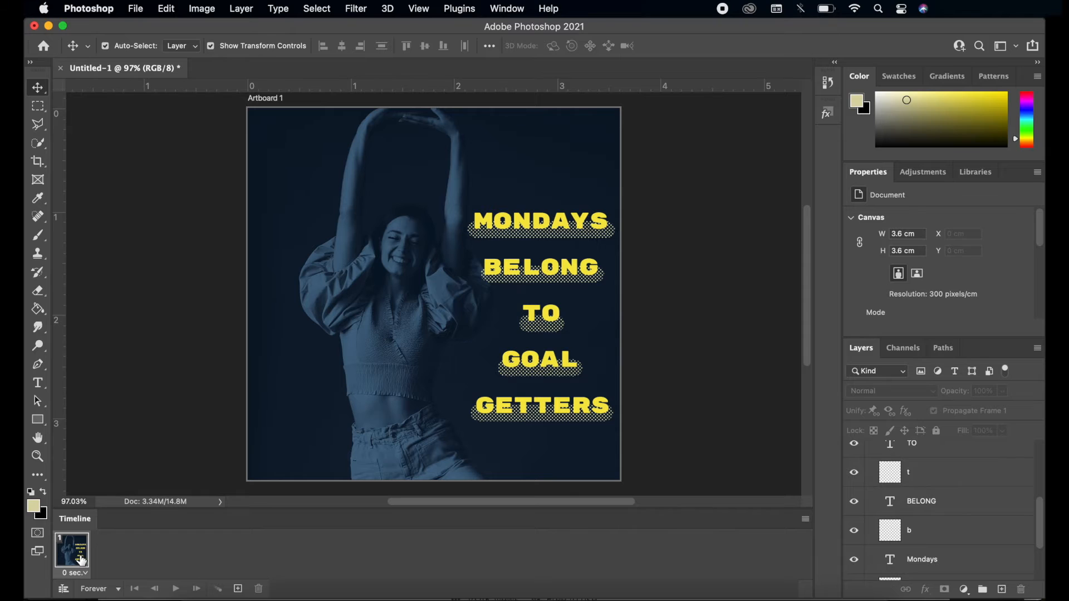
Set the opacity of the m halftone layer and the Mondays text layer to 0% in the first frame
scroll(924, 485, "down", 2)
left_click(877, 517)
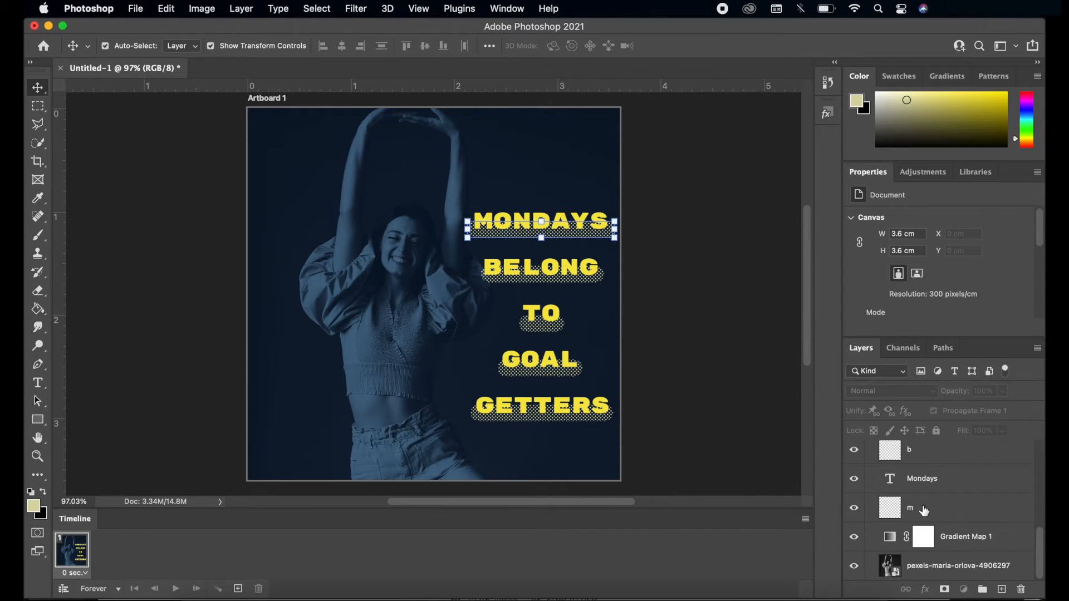
left_click(958, 487)
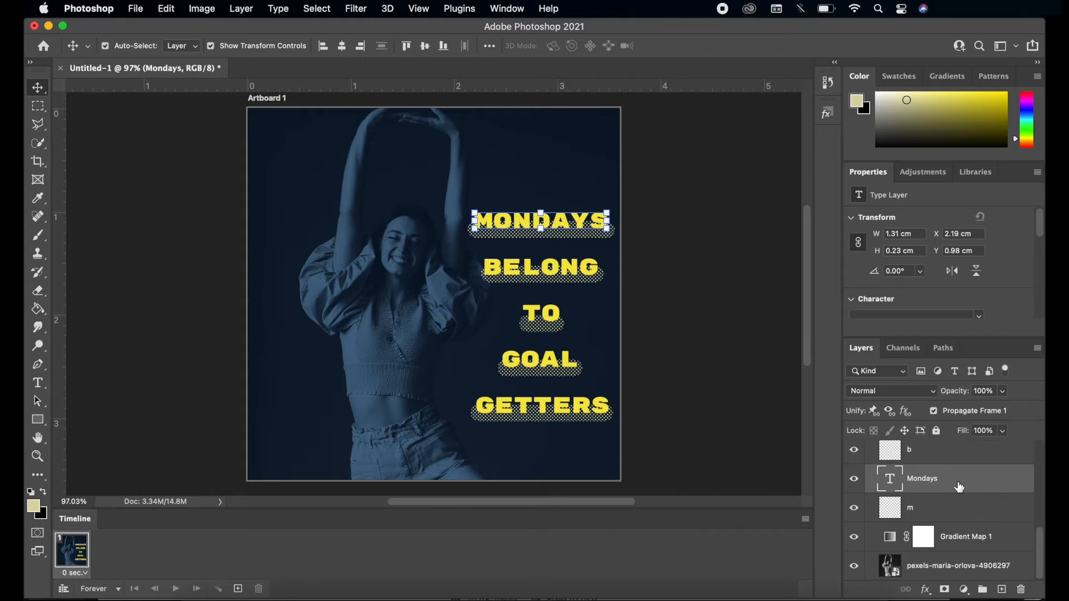
left_click(956, 507)
left_click(1004, 391)
left_click_drag(1001, 411, 936, 409)
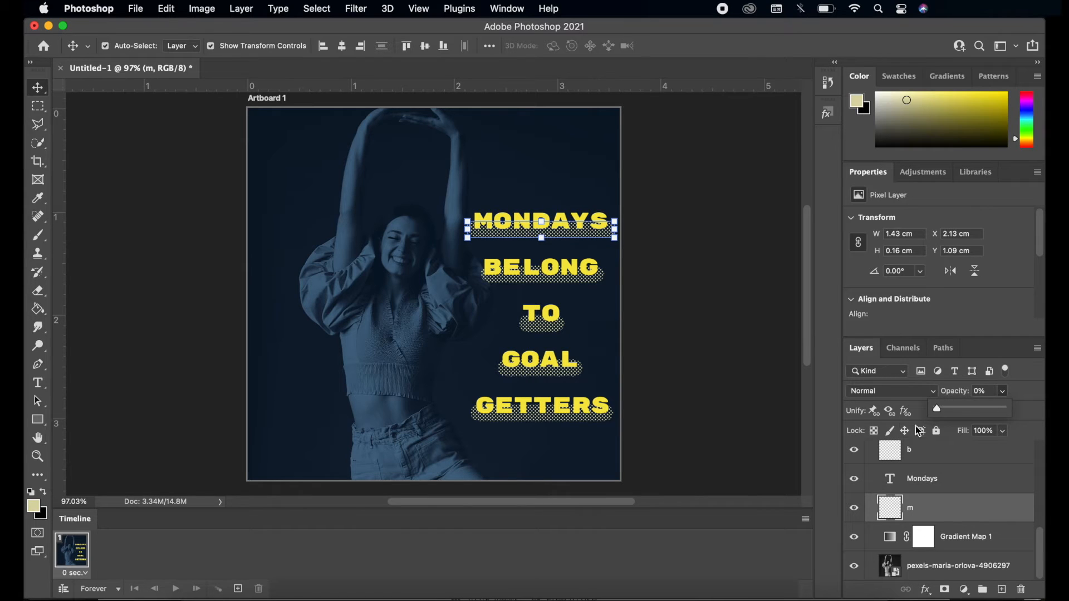
left_click(955, 482)
left_click(1002, 392)
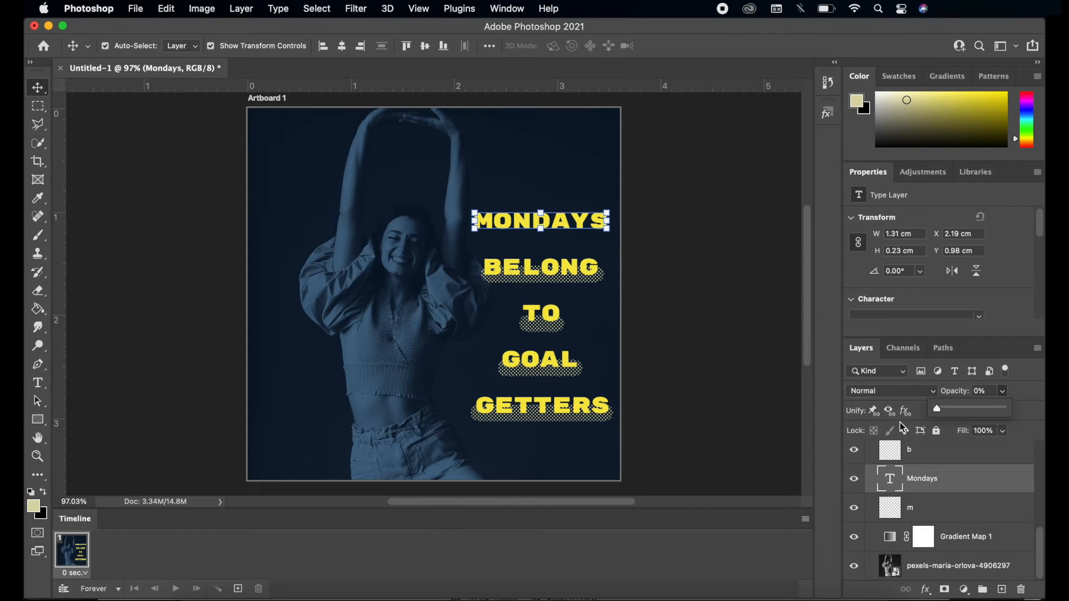
left_click_drag(900, 422, 897, 420)
left_click(1002, 392)
Set the opacity of the b halftone layer and the BELONG text layer to 0% in the first frame
left_click(964, 459)
left_click(1003, 392)
left_click_drag(1002, 408, 935, 410)
scroll(979, 464, "up", 3)
left_click(976, 469)
left_click(1003, 392)
left_click_drag(1001, 408, 935, 409)
Set the opacity of the t halftone layer and the TO text layer to 0% in the first frame
scroll(939, 480, "up", 2)
left_click(947, 466)
left_click(1003, 392)
left_click_drag(1001, 408, 927, 412)
left_click(975, 459)
left_click(1002, 392)
scroll(964, 467, "up", 3)
left_click_drag(1000, 406, 903, 417)
Set the opacity of the g halftone layer and the GOAL text layer to 0% in the first frame
left_click(964, 469)
left_click(1003, 392)
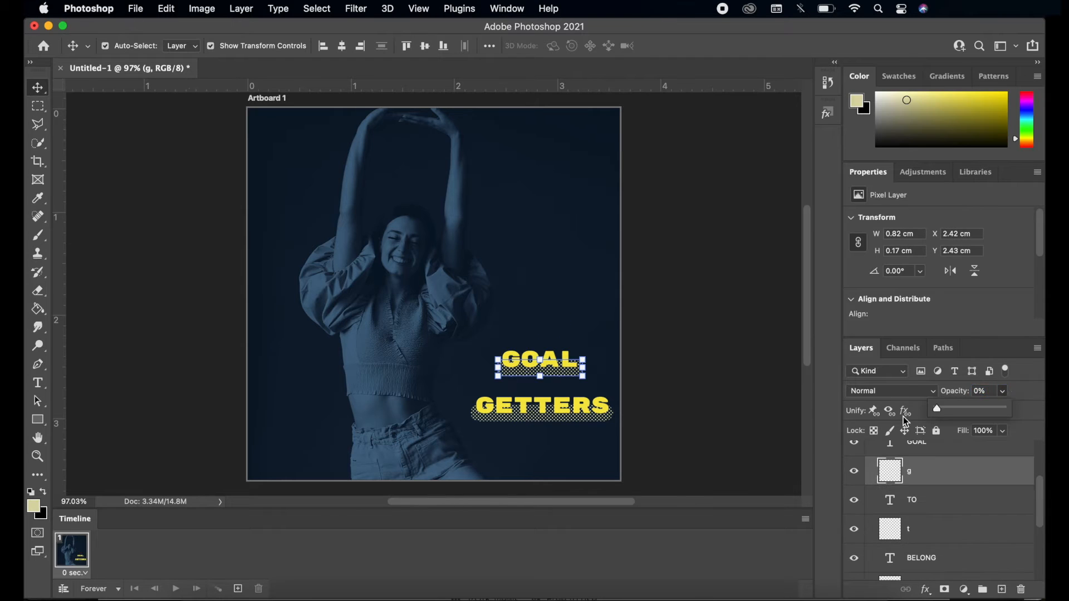
scroll(941, 469, "up", 2)
left_click(941, 469)
left_click(1002, 392)
left_click_drag(1001, 408, 900, 415)
Set the opacity of the gg halftone layer and the Getters text layer to 0%, then deselect the layers
left_click(941, 449)
left_click(1002, 392)
left_click_drag(1001, 408, 929, 410)
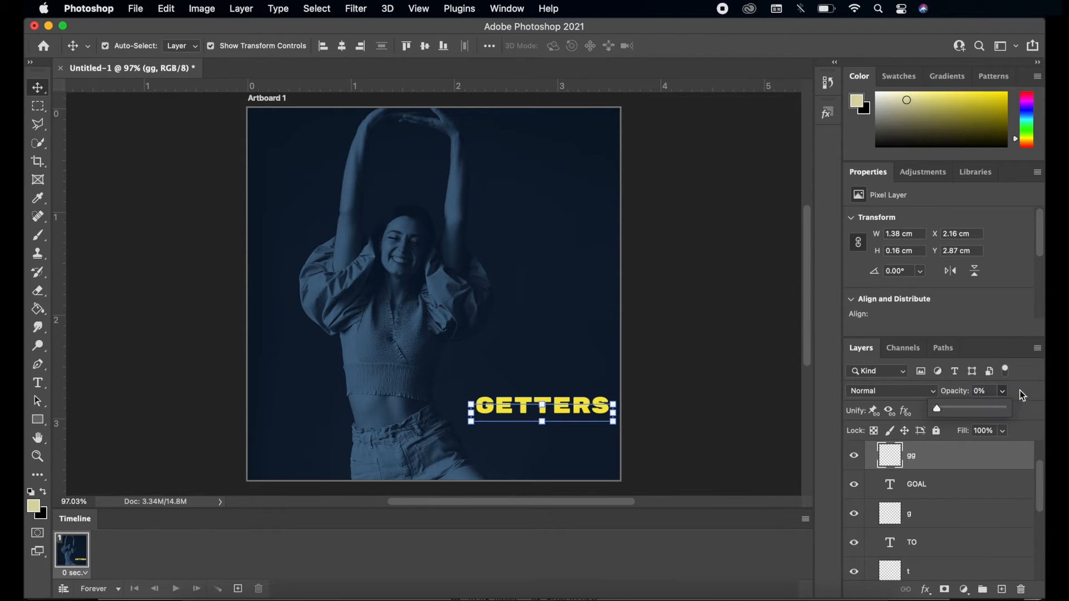
left_click(1020, 391)
scroll(993, 420, "up", 2)
left_click(976, 466)
left_click(1003, 392)
left_click_drag(1001, 408, 935, 409)
left_click(1012, 393)
left_click(715, 426)
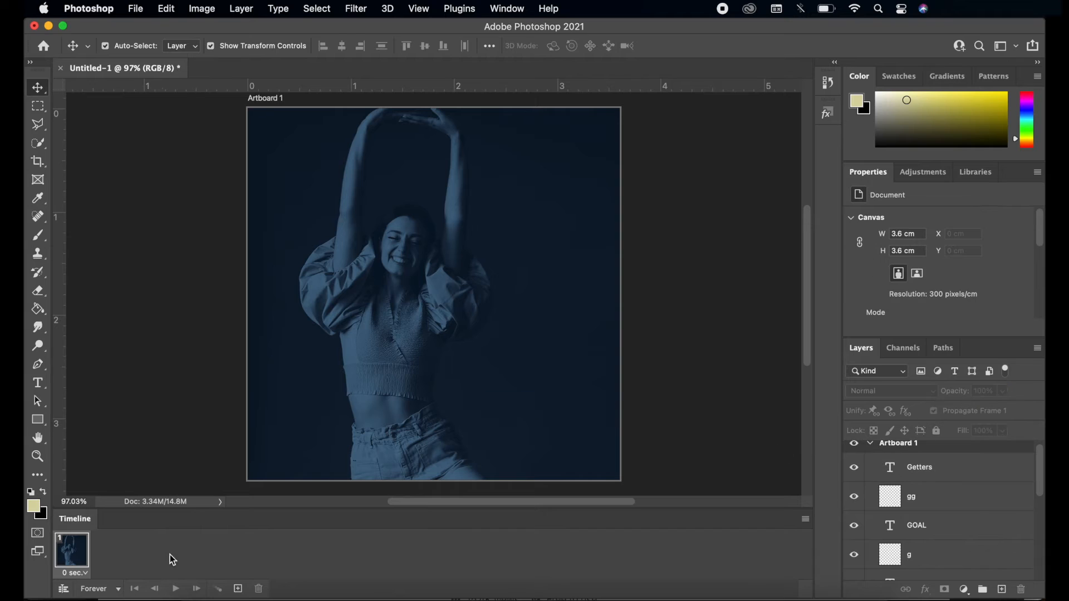
Add a second frame and set the Mondays and m layers to 100% opacity in it
left_click(239, 592)
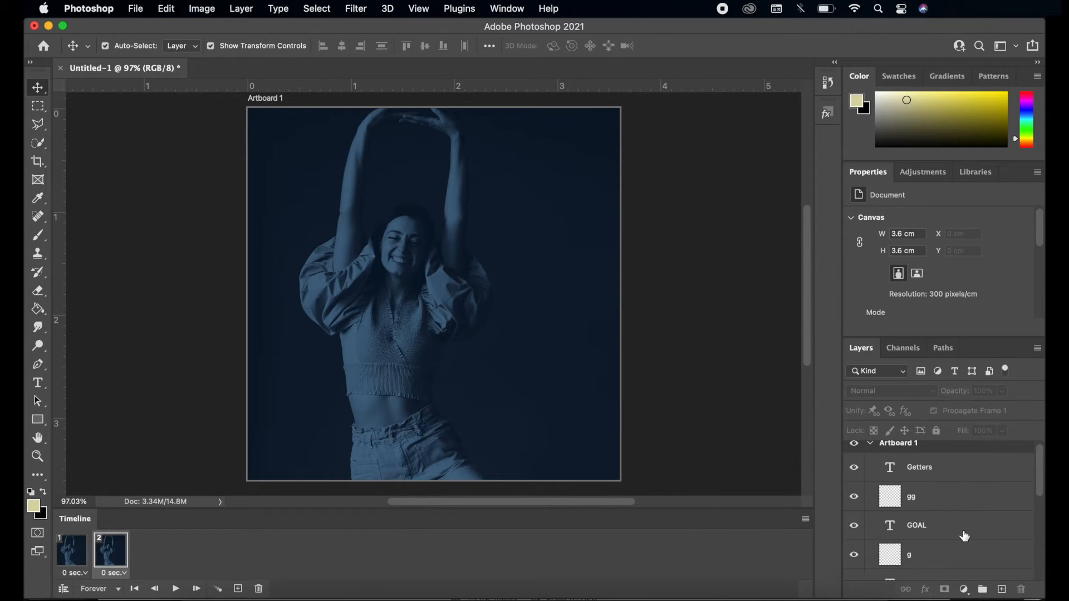
scroll(1012, 524, "down", 3)
scroll(1012, 526, "down", 2)
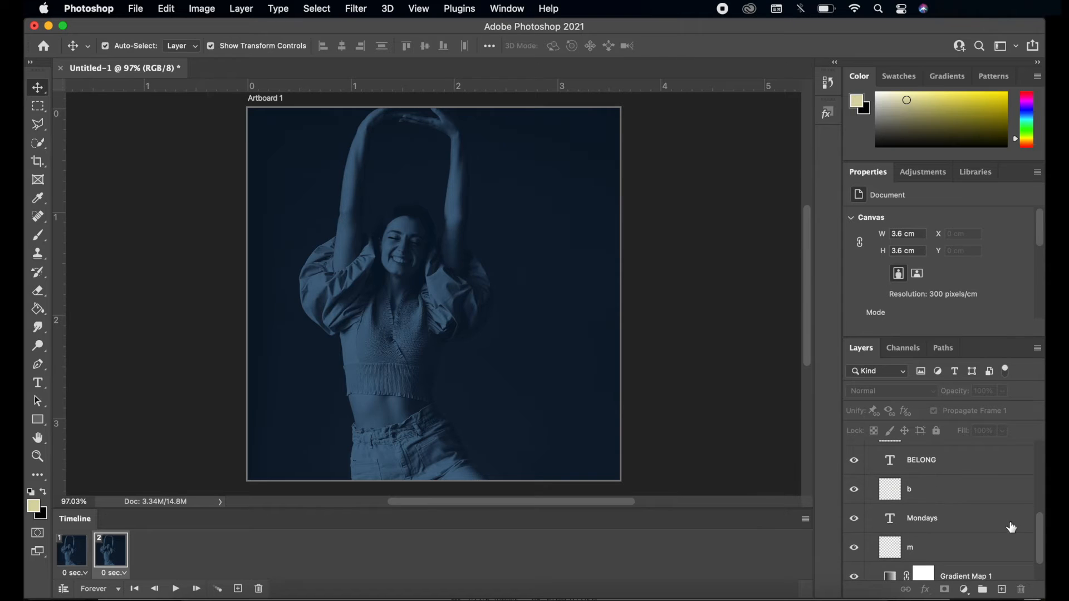
left_click(963, 552)
left_click(969, 527, "shift")
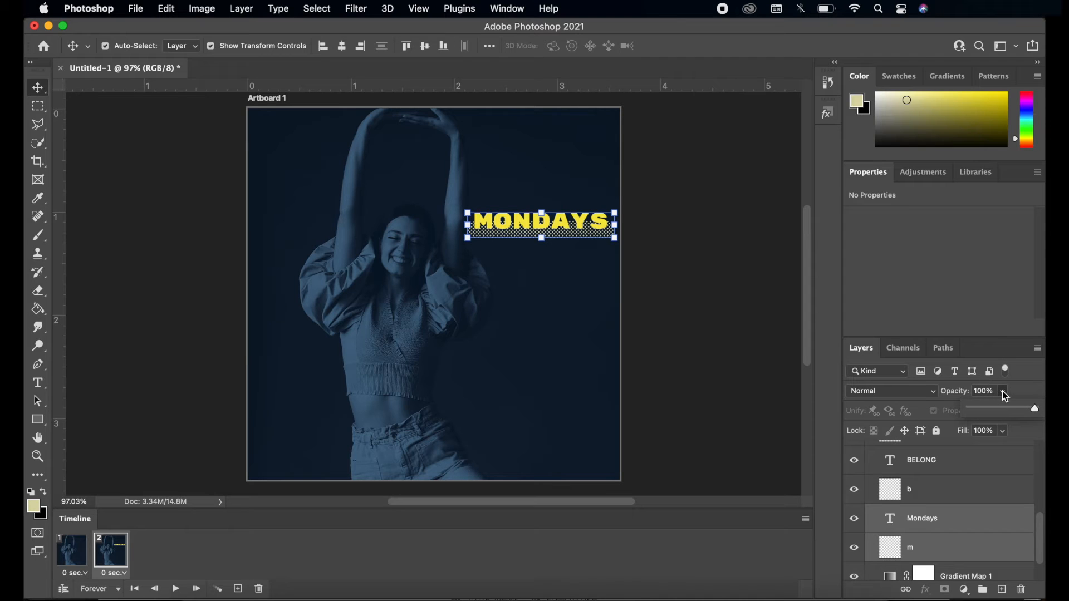
left_click(760, 440)
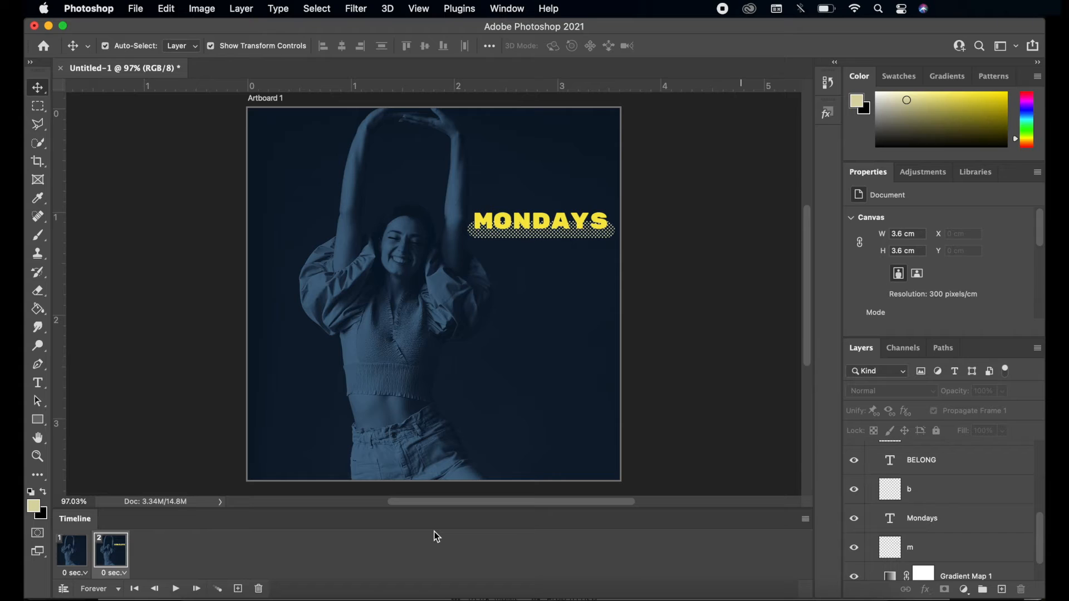
Add a third frame and set the BELONG and b layers to 100% opacity in it
left_click(239, 590)
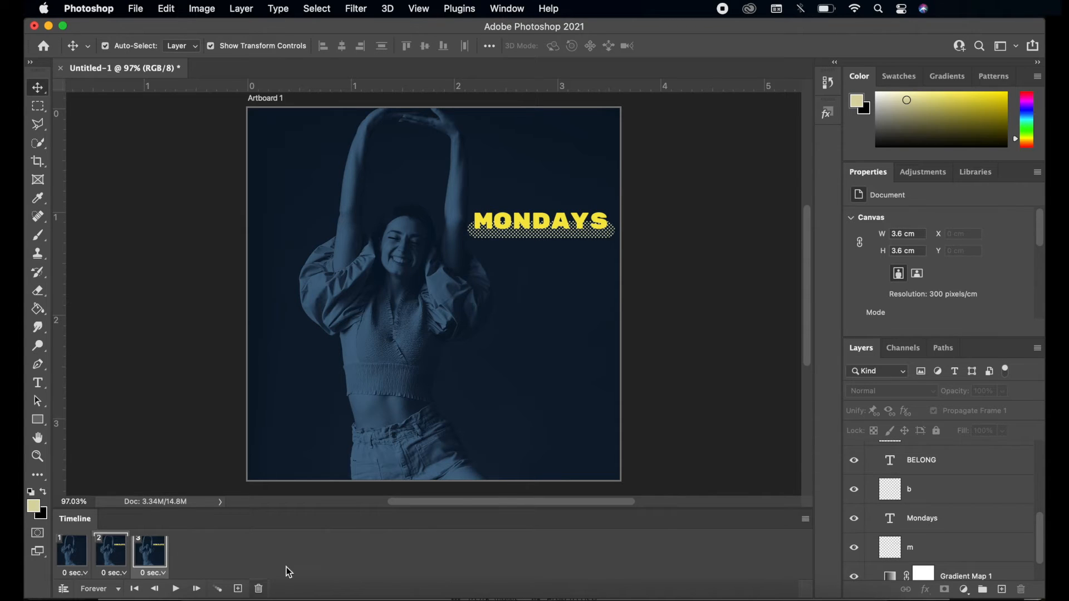
left_click(959, 491)
left_click(972, 462, "shift")
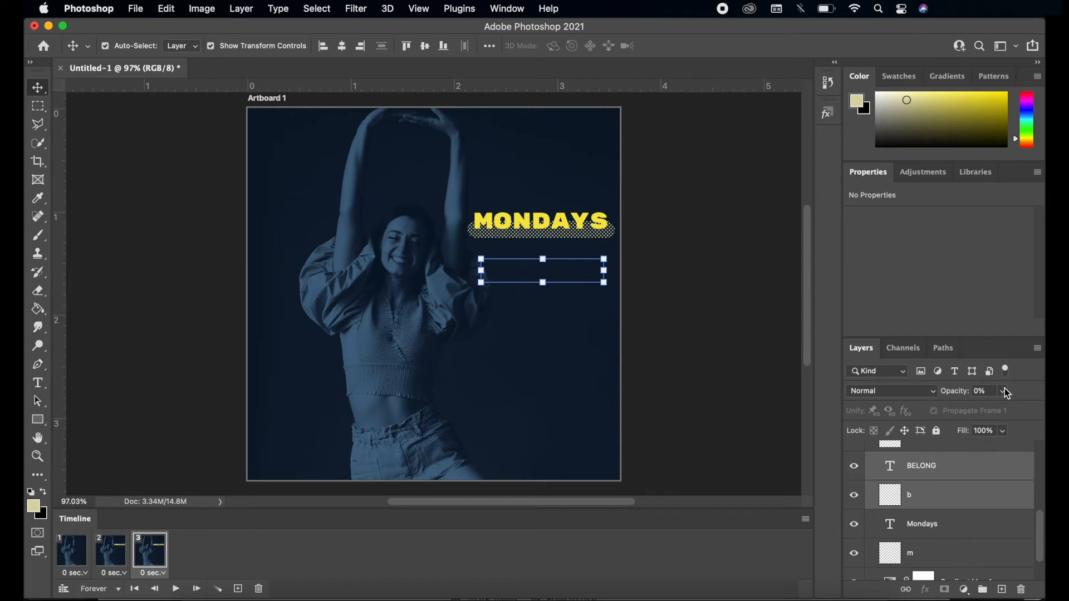
left_click_drag(979, 410, 1043, 410)
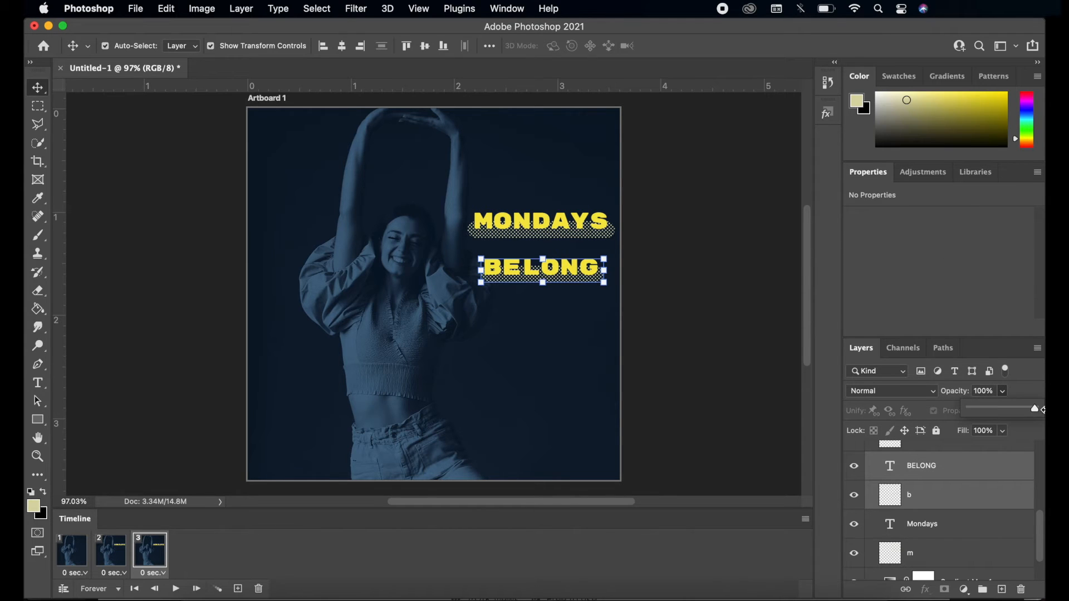
left_click(722, 432)
Add a fourth frame and set the TO and t layers to 100% opacity in it
left_click(237, 589)
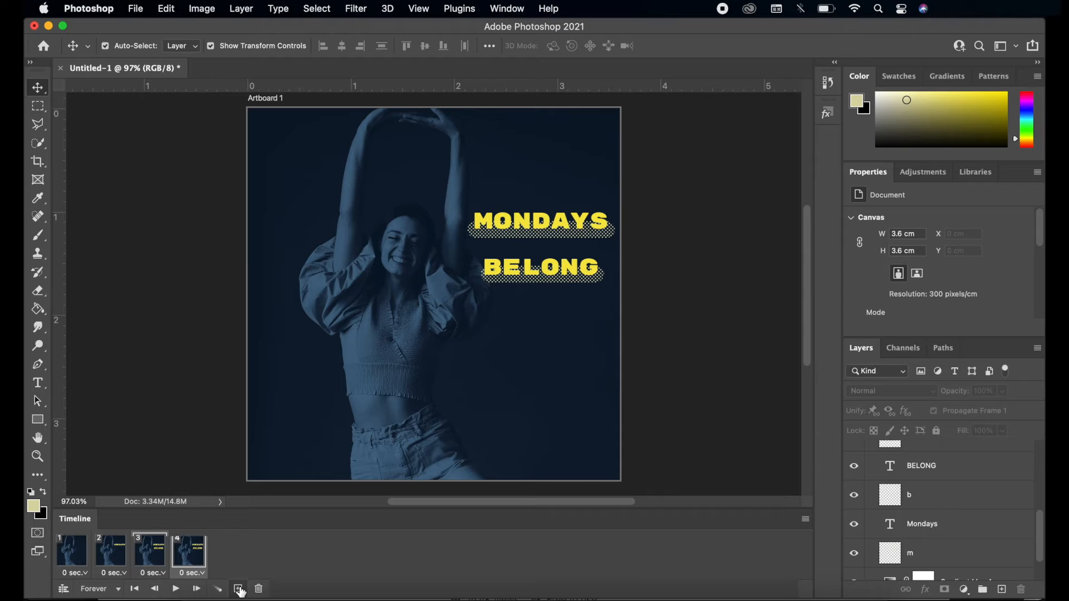
scroll(924, 481, "up", 3)
left_click(958, 493)
left_click(966, 472, "shift")
left_click(1002, 391)
left_click_drag(968, 410, 1042, 409)
left_click(721, 435)
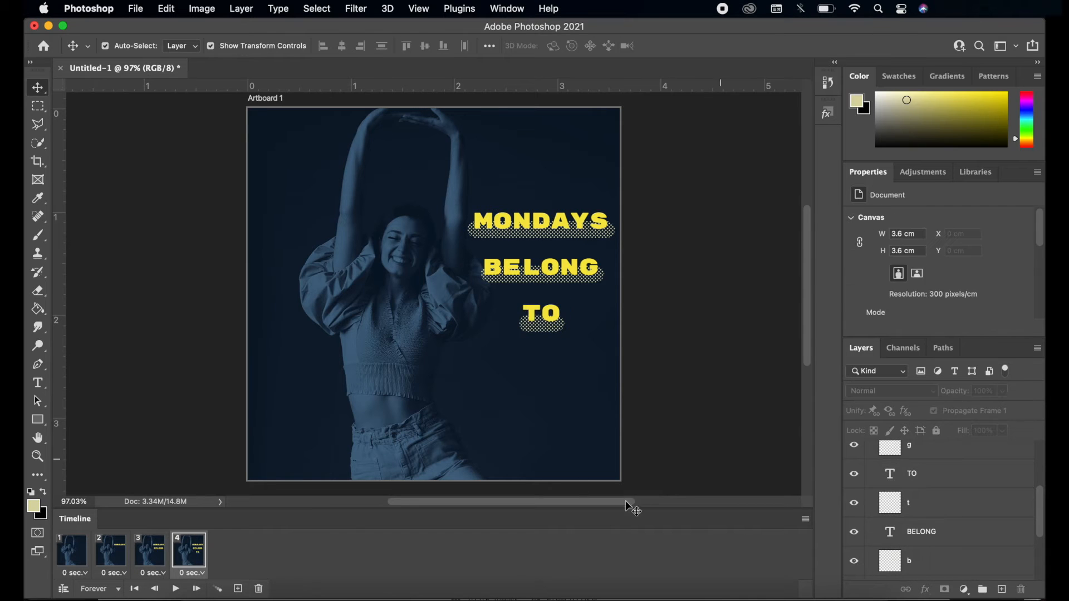
Add a fifth frame and set the GOAL and g layers to 100% opacity in it
left_click(238, 589)
scroll(933, 501, "up", 1)
scroll(932, 501, "up", 1)
left_click(939, 488)
left_click(946, 469)
left_click(942, 490, "shift")
left_click(1003, 392)
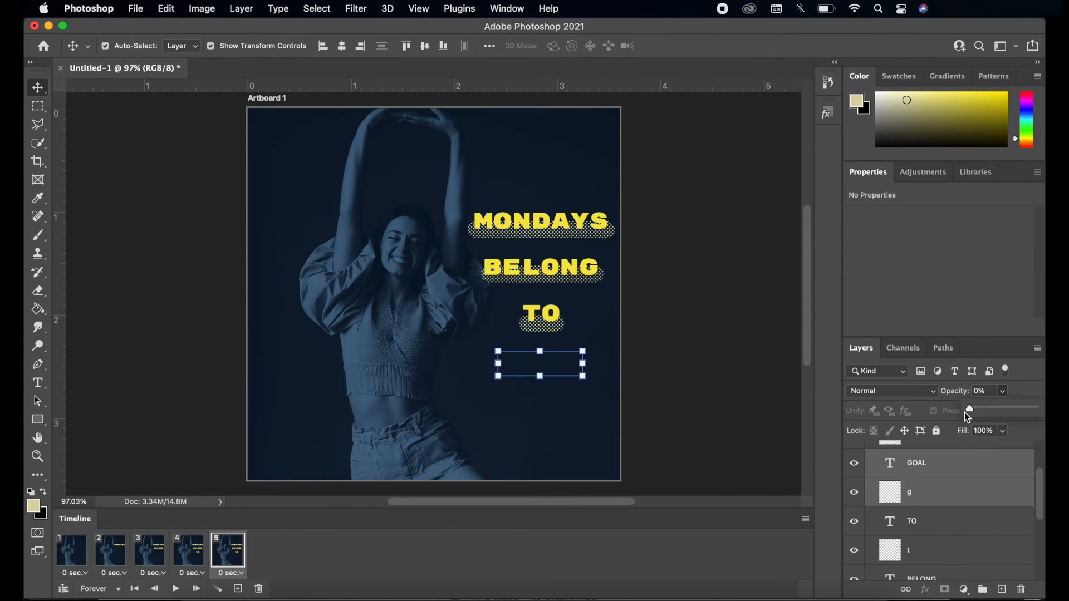
left_click_drag(968, 411, 1042, 411)
left_click(645, 444)
Add a sixth frame and set the Getters and gg layers to 100% opacity in it
left_click(238, 589)
scroll(991, 496, "up", 1)
left_click(941, 504)
left_click(947, 475, "shift")
left_click(1003, 391)
left_click_drag(968, 410, 1043, 410)
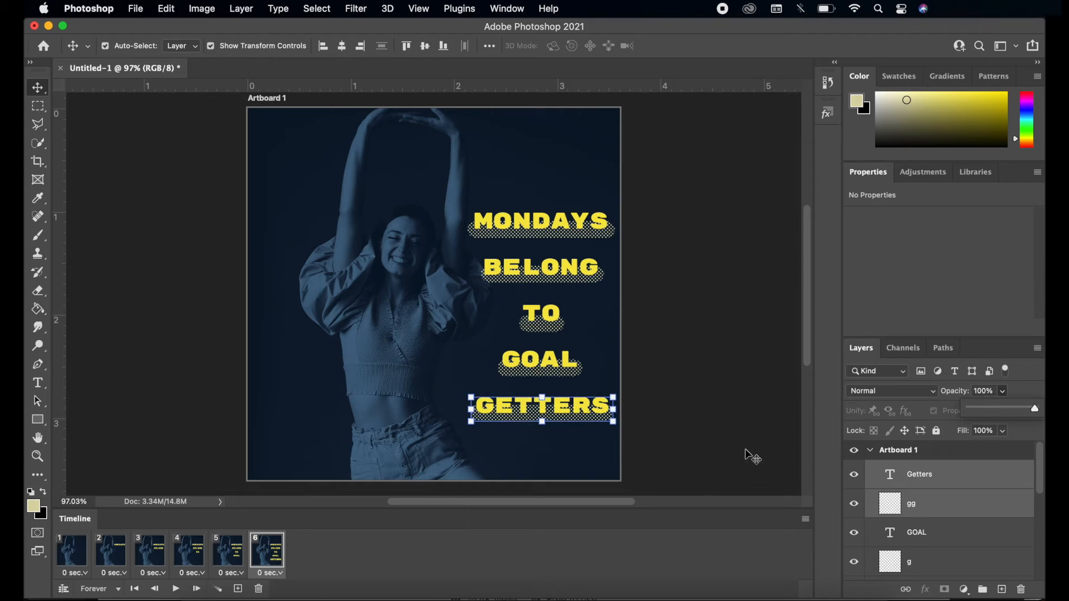
left_click(749, 453)
Play the six-frame animation briefly, stop it and return to the first frame
left_click(176, 589)
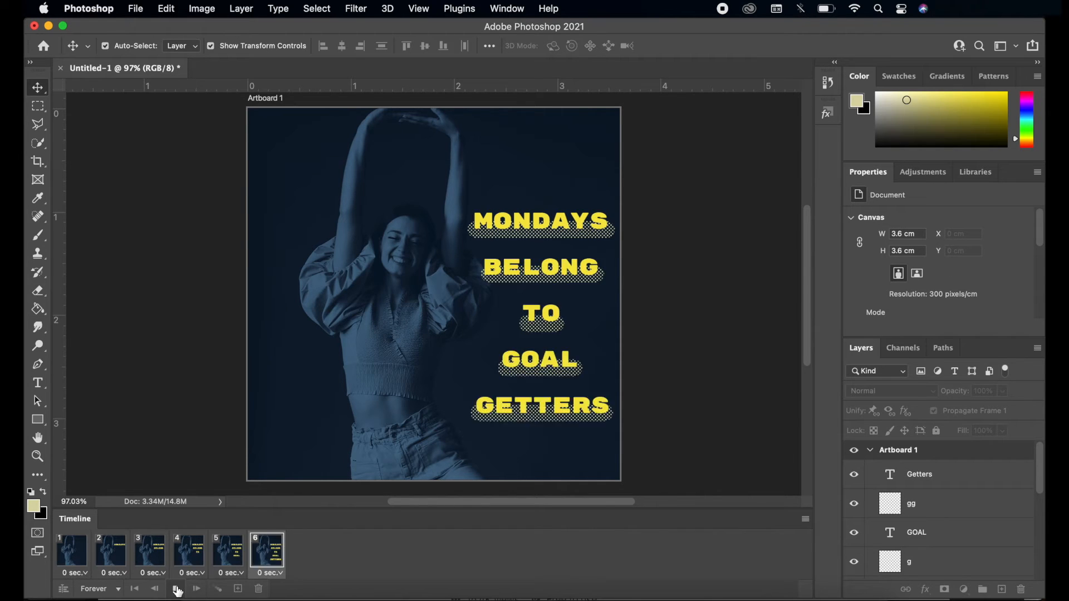
left_click(176, 589)
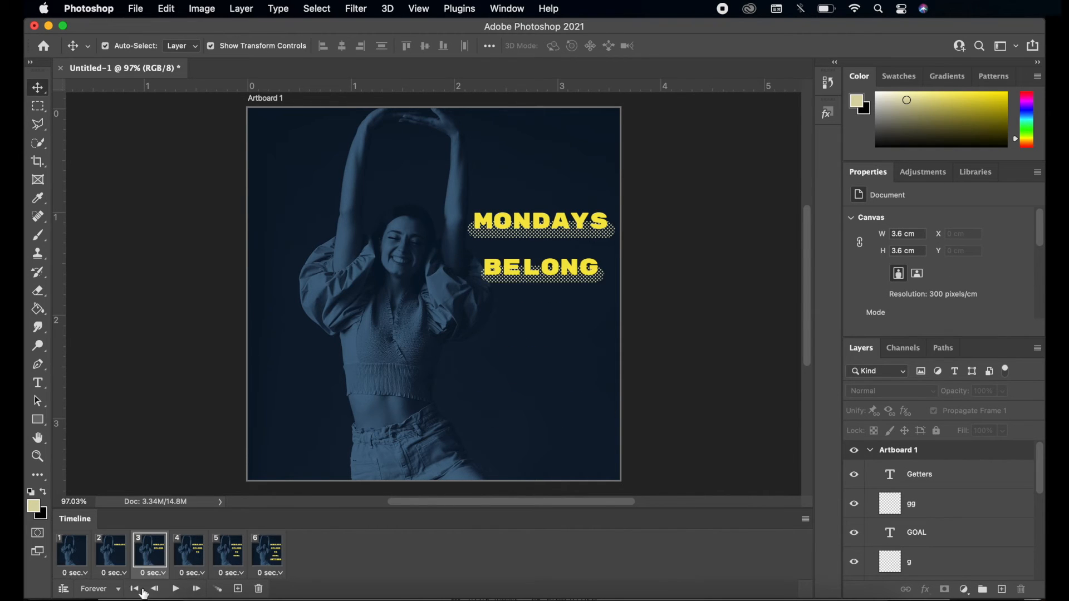
left_click(72, 551)
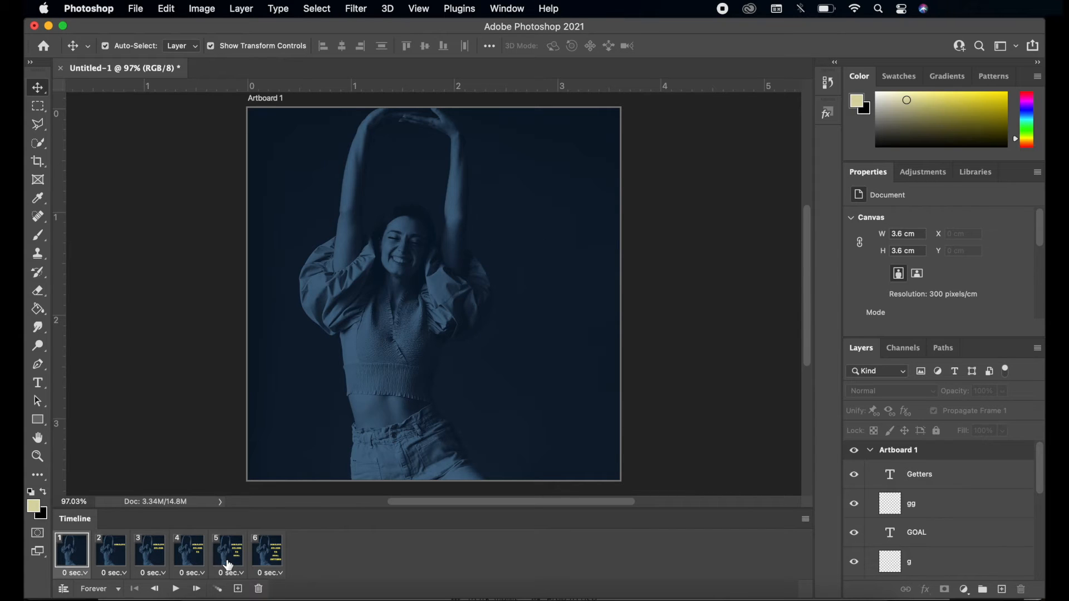
Set the delay of all six frames to 0.2 seconds and preview the timing
left_click(270, 567)
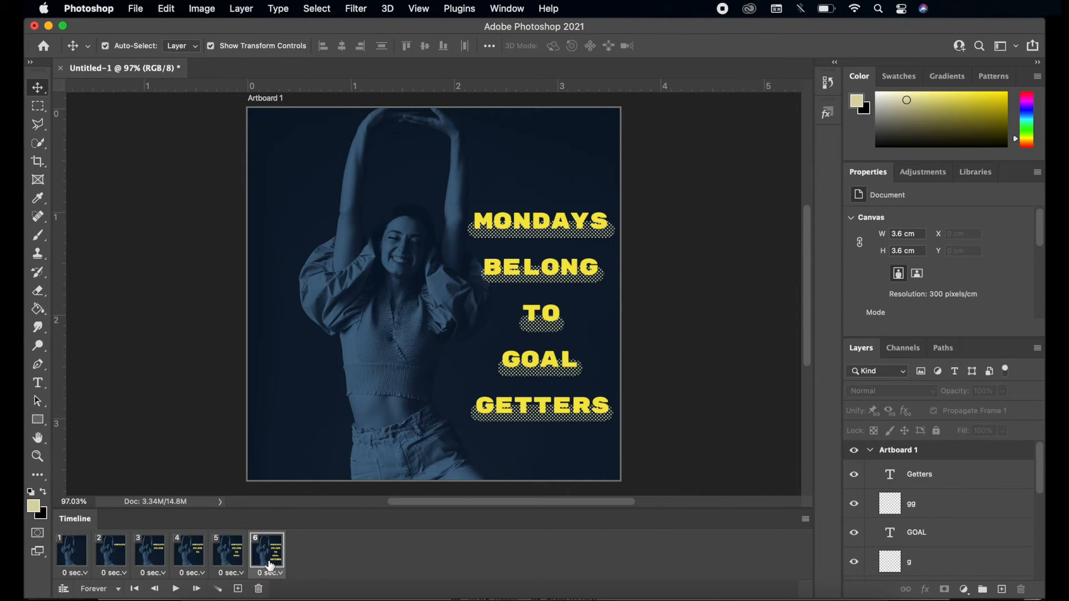
left_click(86, 561, "shift")
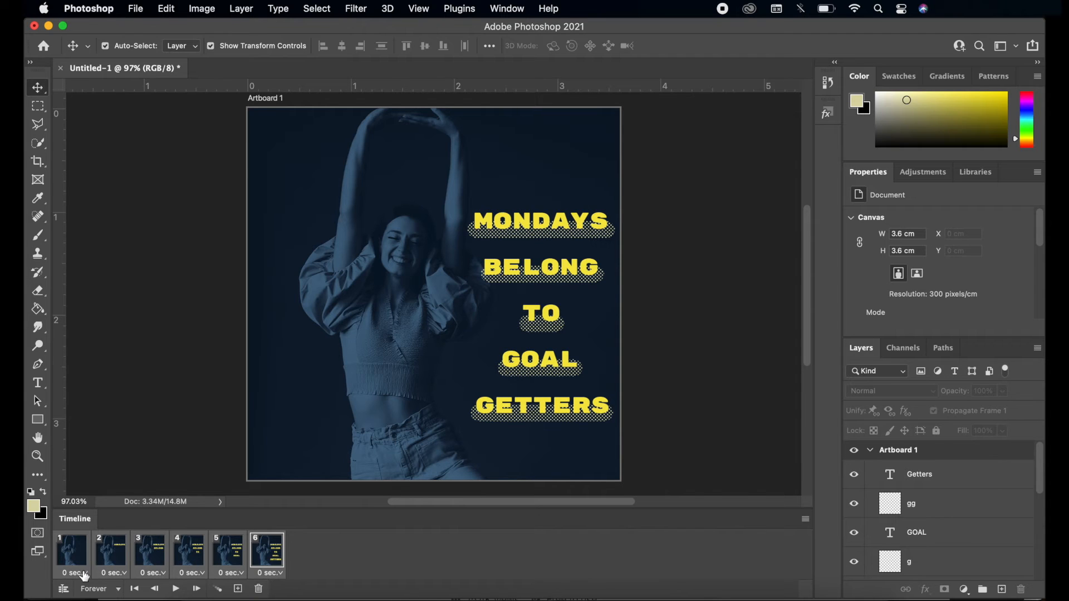
left_click(81, 572)
left_click(66, 464)
left_click(175, 589)
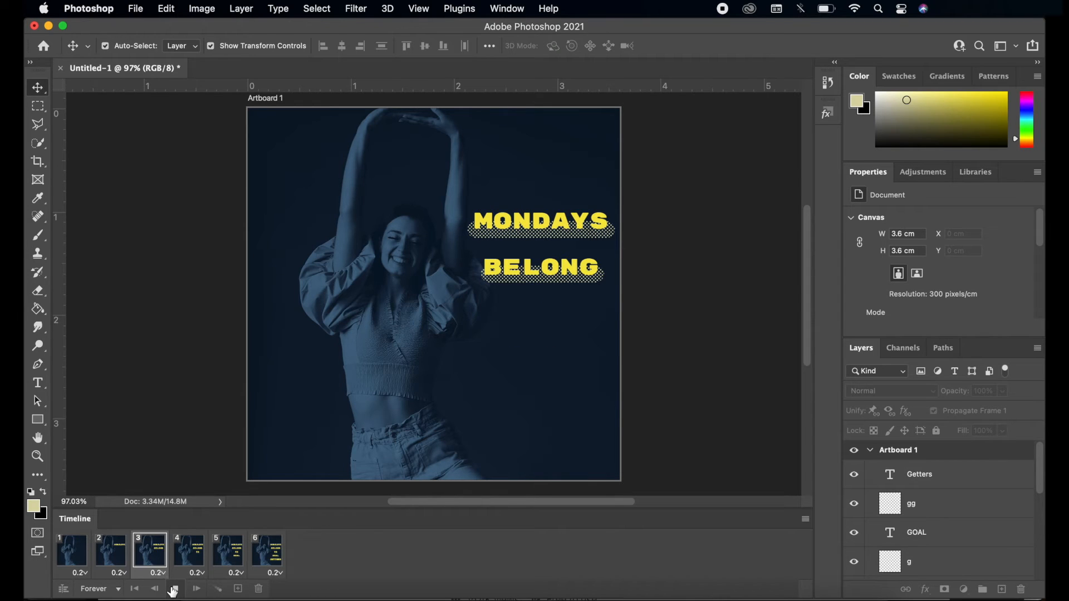
left_click(174, 589)
Duplicate all six frames after frame 6 and reverse the order of the copies
left_click(268, 567)
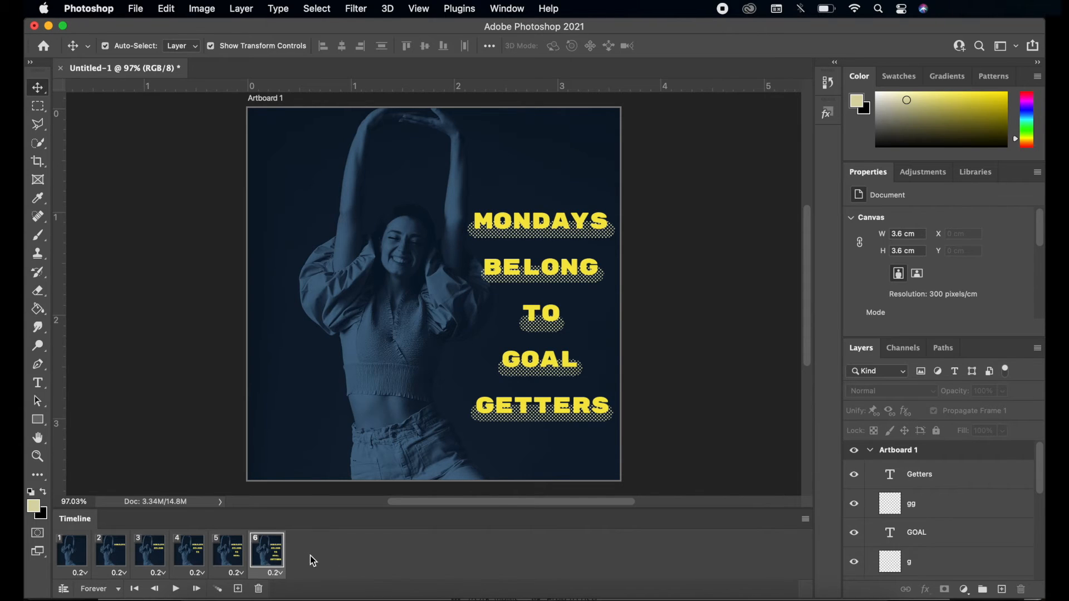
left_click(73, 559, "shift")
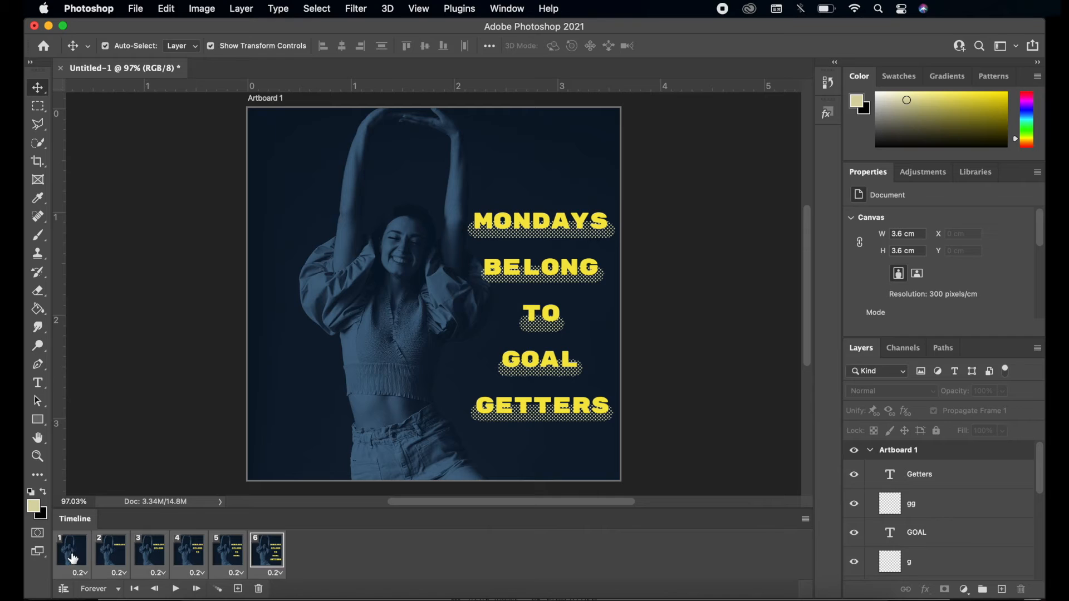
left_click_drag(220, 557, 466, 572)
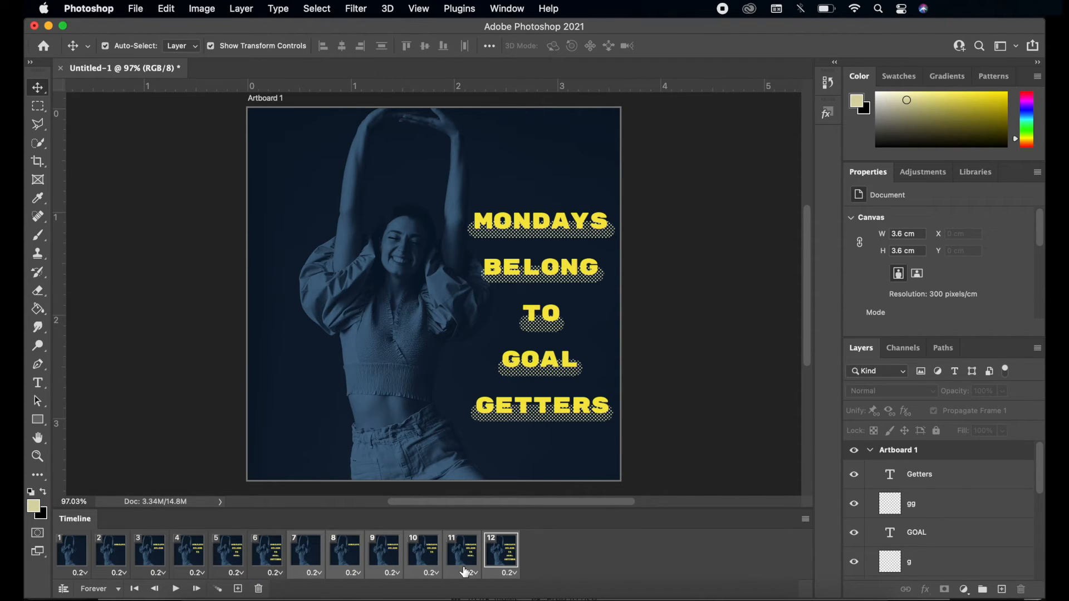
left_click(805, 520)
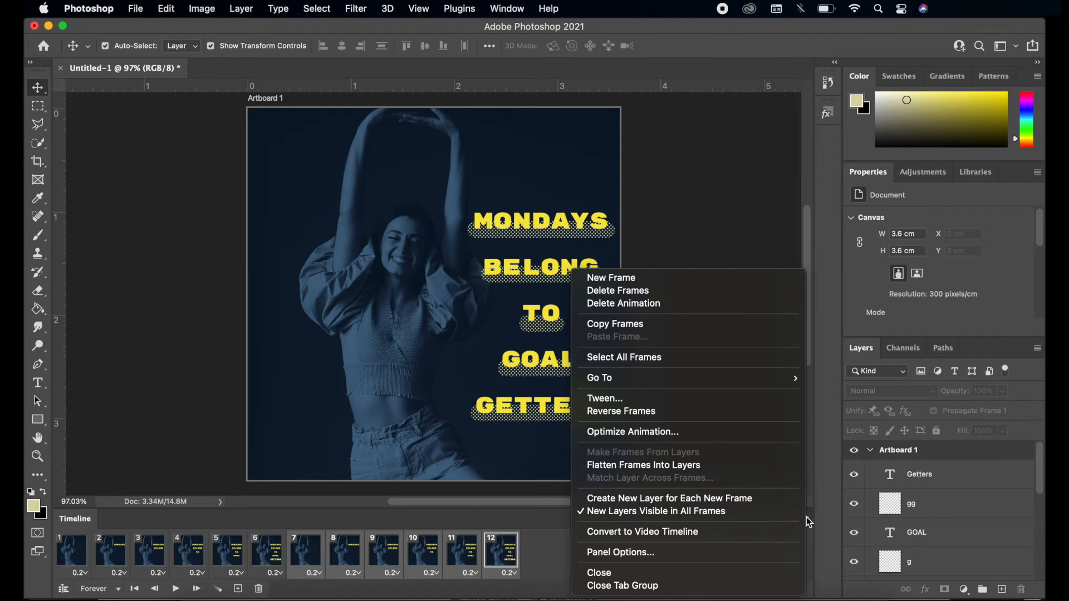
left_click(683, 416)
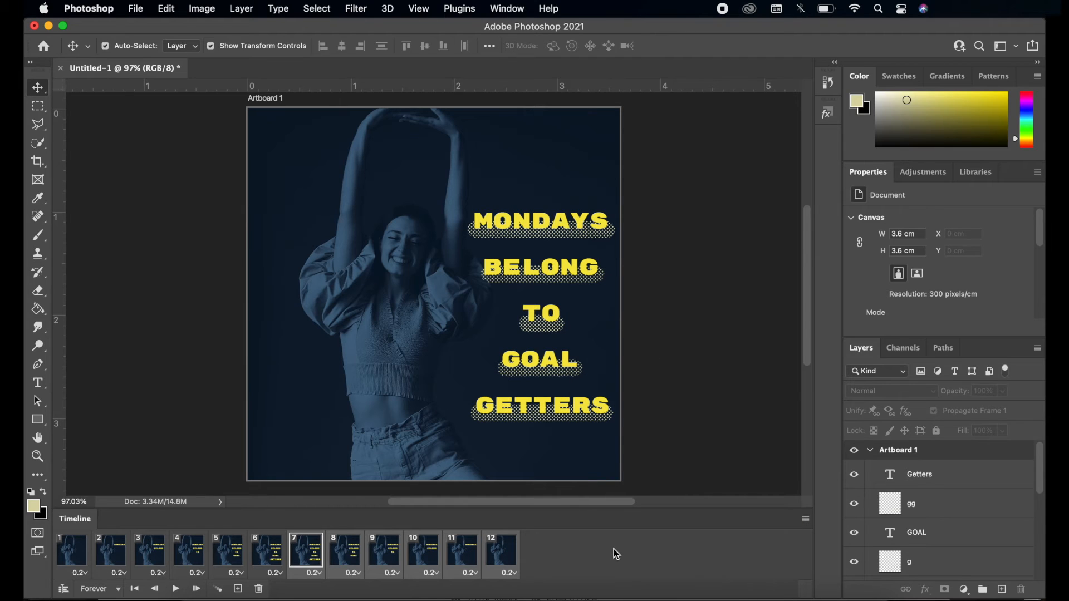
Preview the twelve-frame animation from the first frame and stop playback
left_click(73, 560)
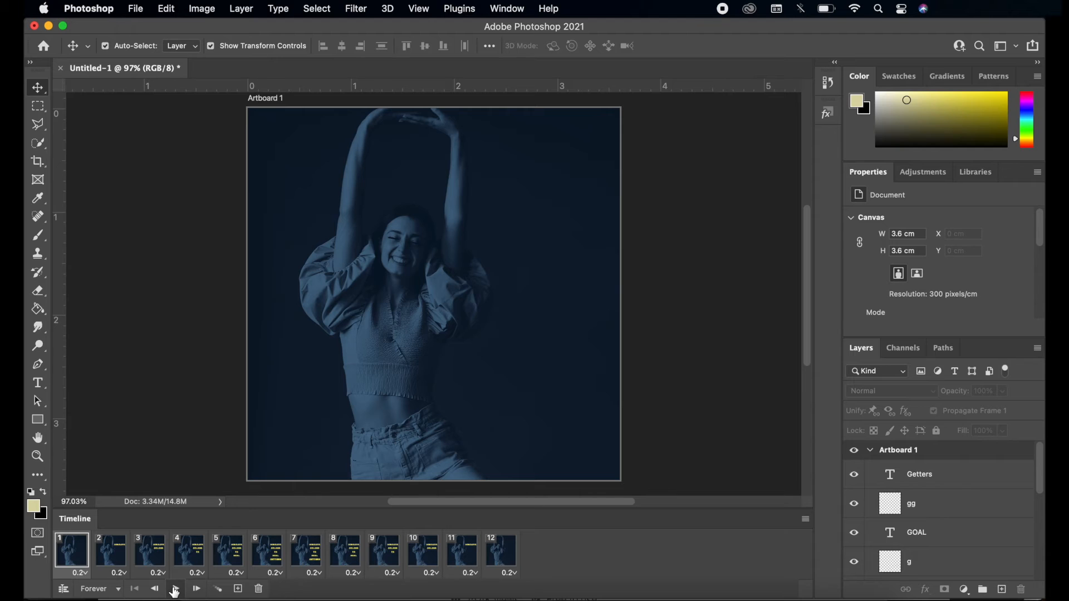
left_click(175, 589)
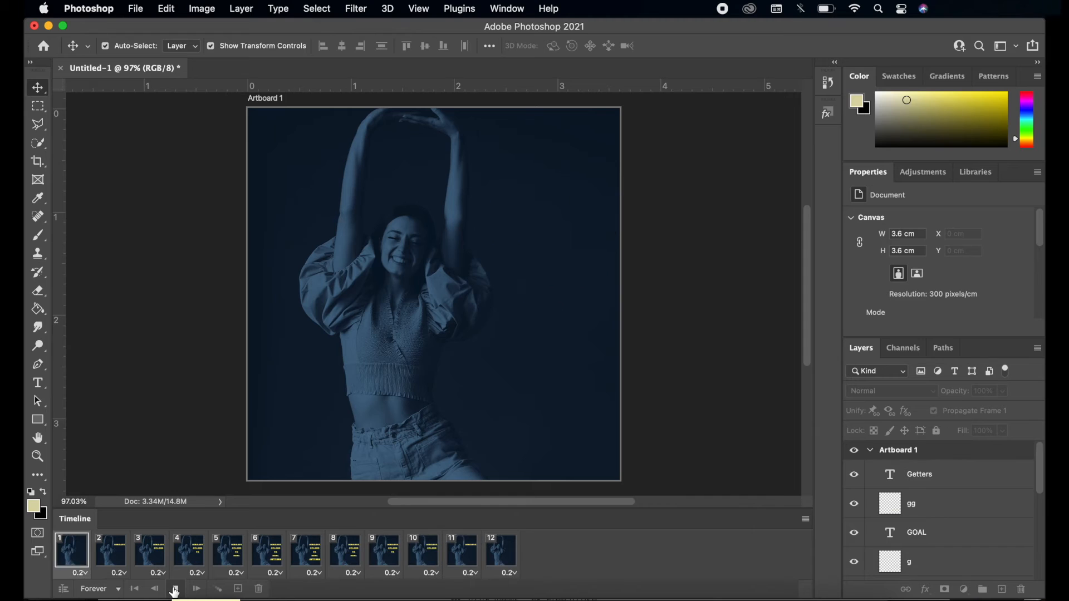
left_click(175, 589)
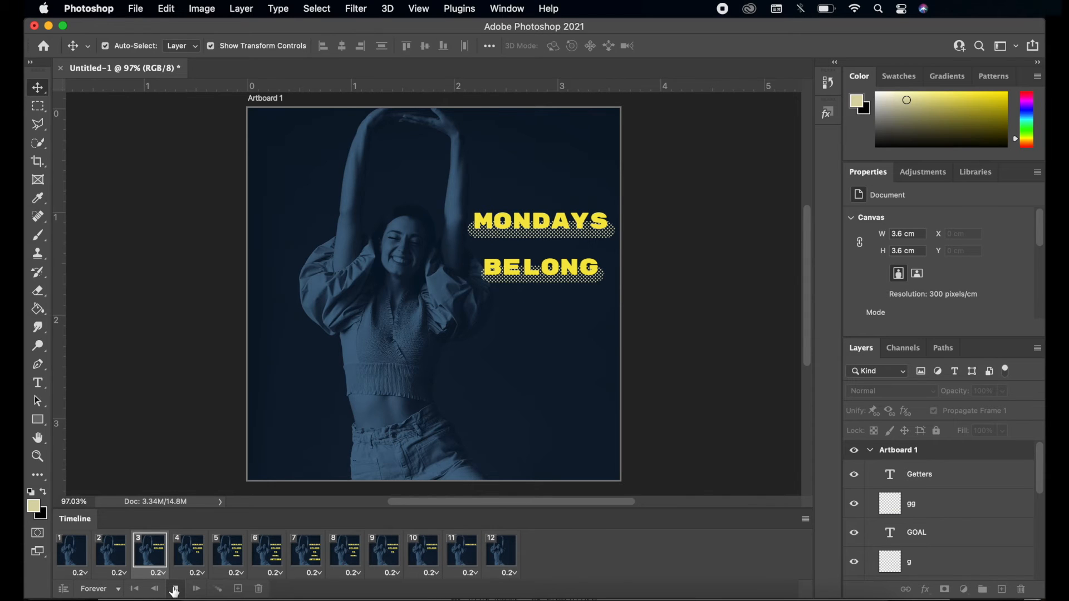
Set the animation to loop Once and play it through
left_click(120, 590)
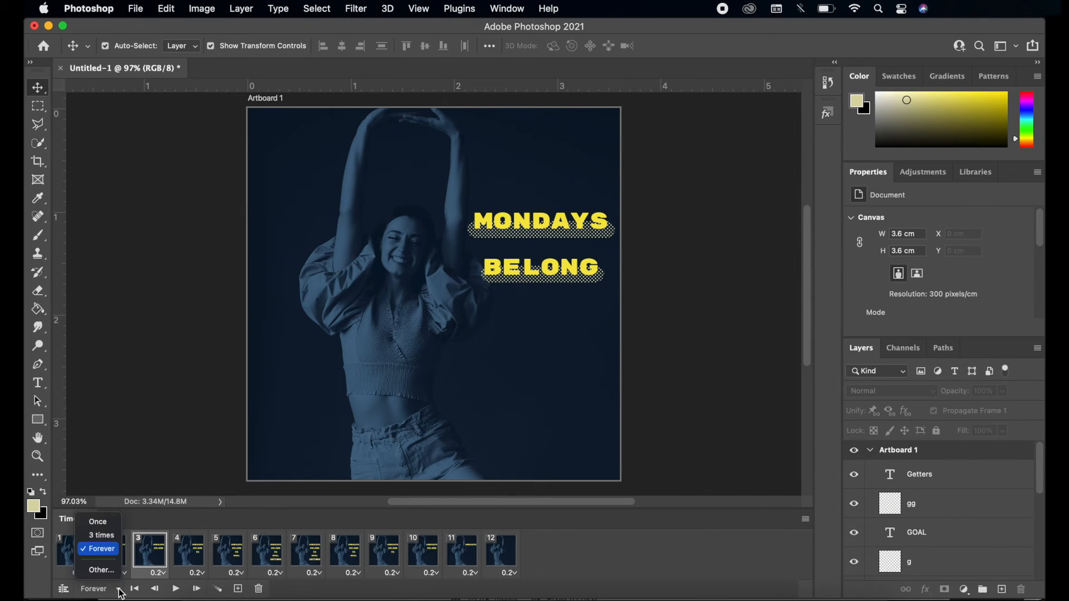
left_click(98, 521)
left_click(176, 589)
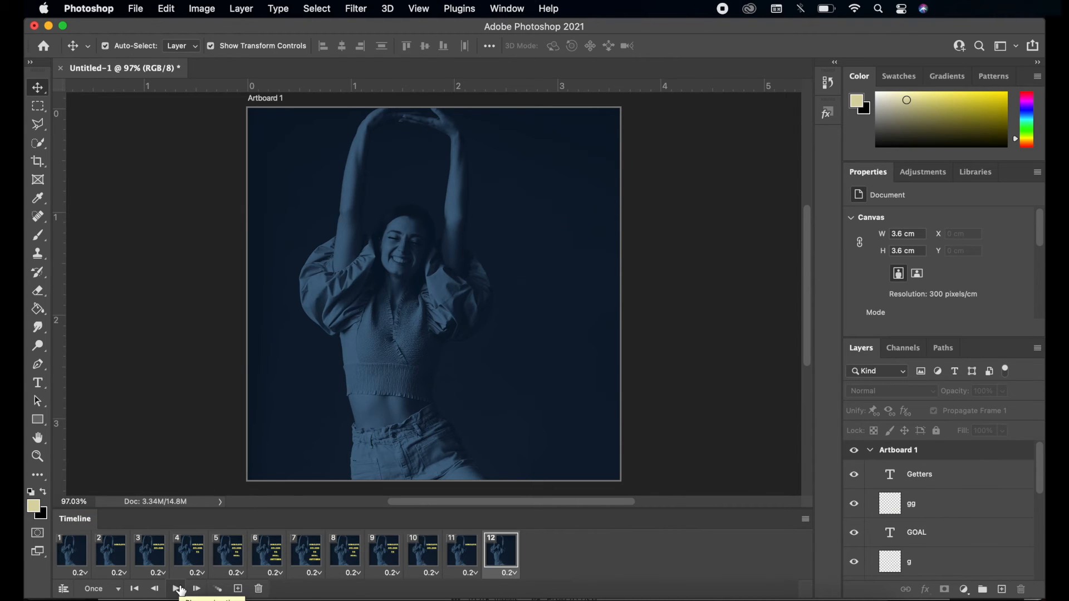
Set the animation's looping option to Forever
left_click(111, 589)
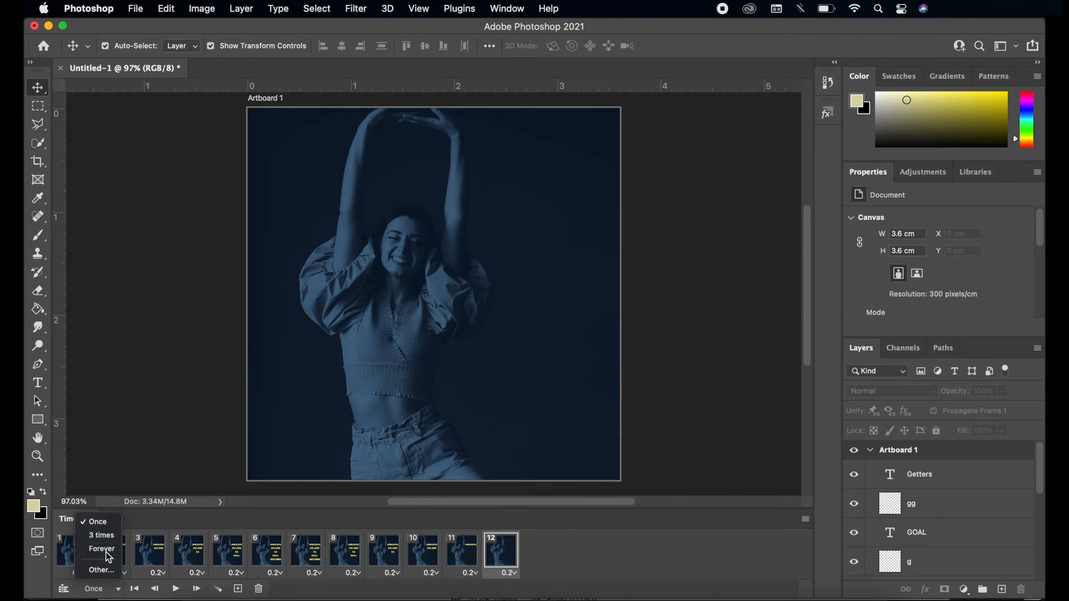
left_click(106, 552)
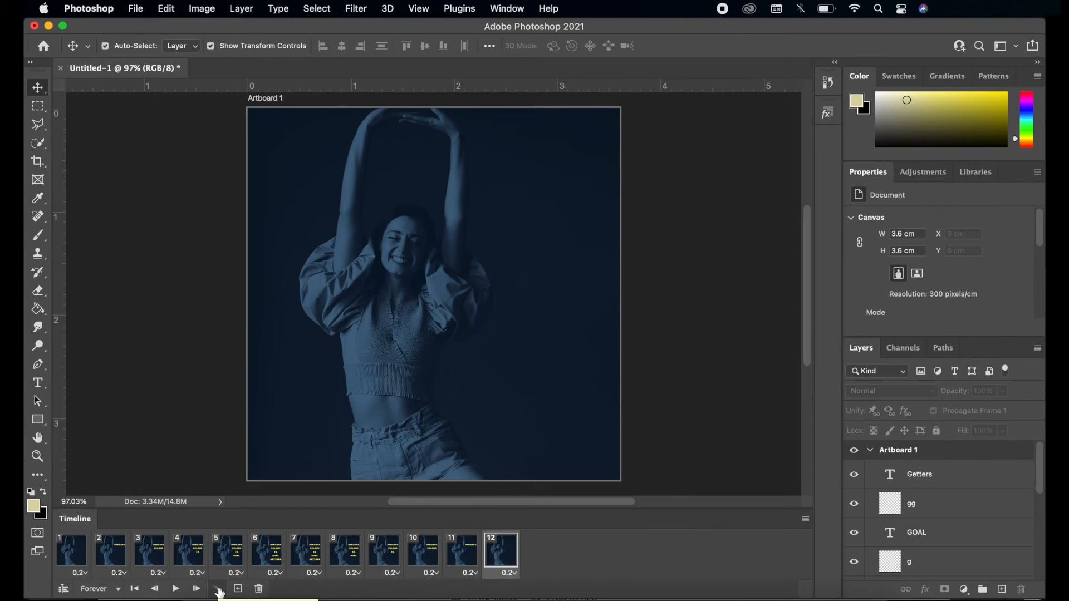
Try tweening frame 2 with the next frame by adding 3 frames, and preview the result
left_click(119, 566)
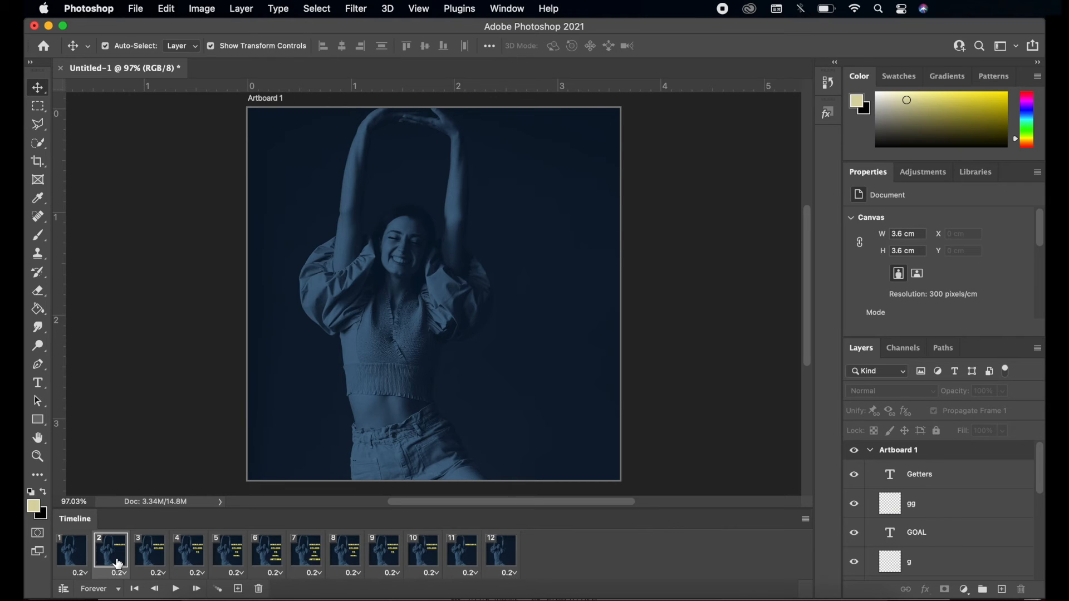
left_click(217, 590)
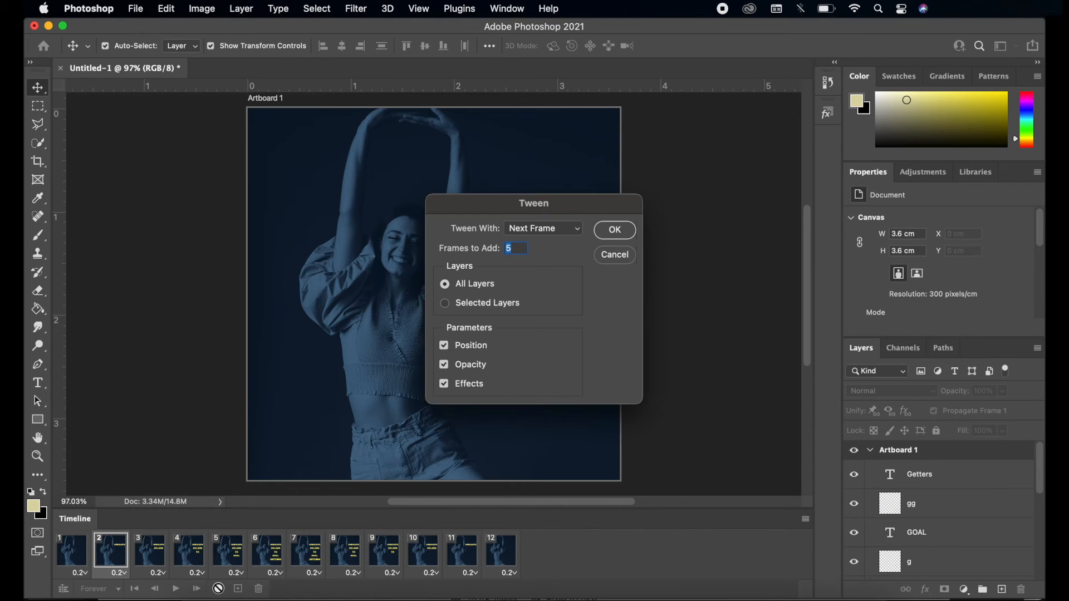
left_click(518, 246)
left_click(624, 235)
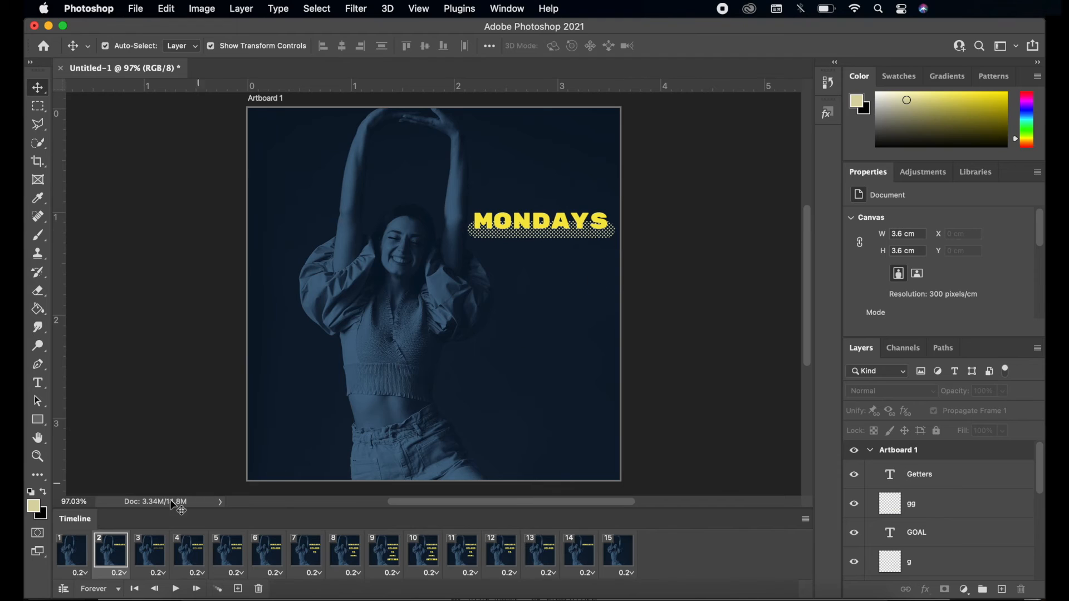
left_click(63, 570)
left_click(176, 589)
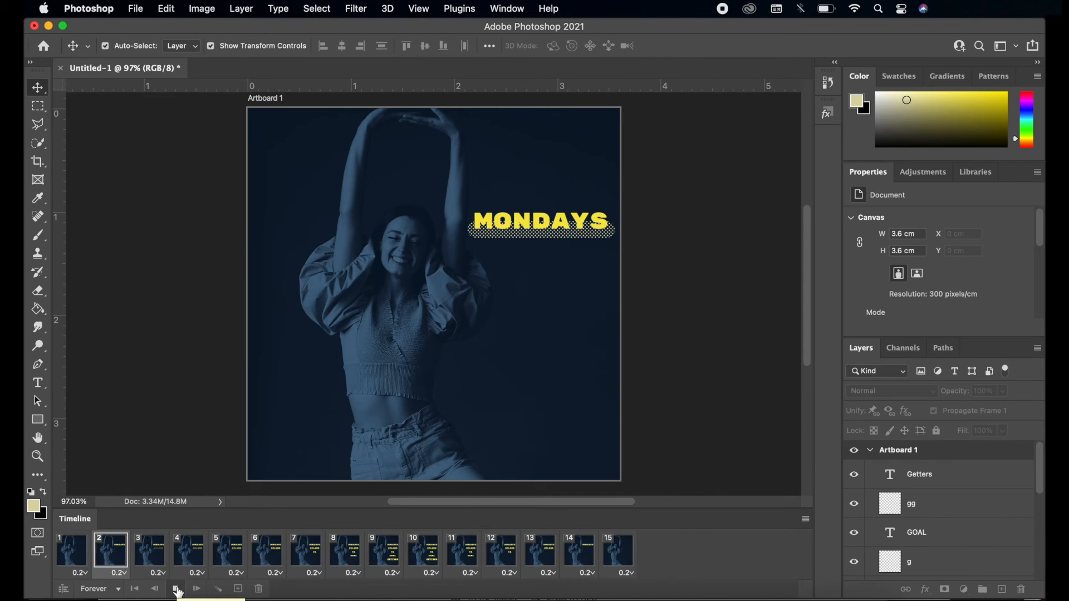
left_click(175, 590)
Try another 3-frame tween from frame 2 to the next frame and undo it
left_click(105, 554)
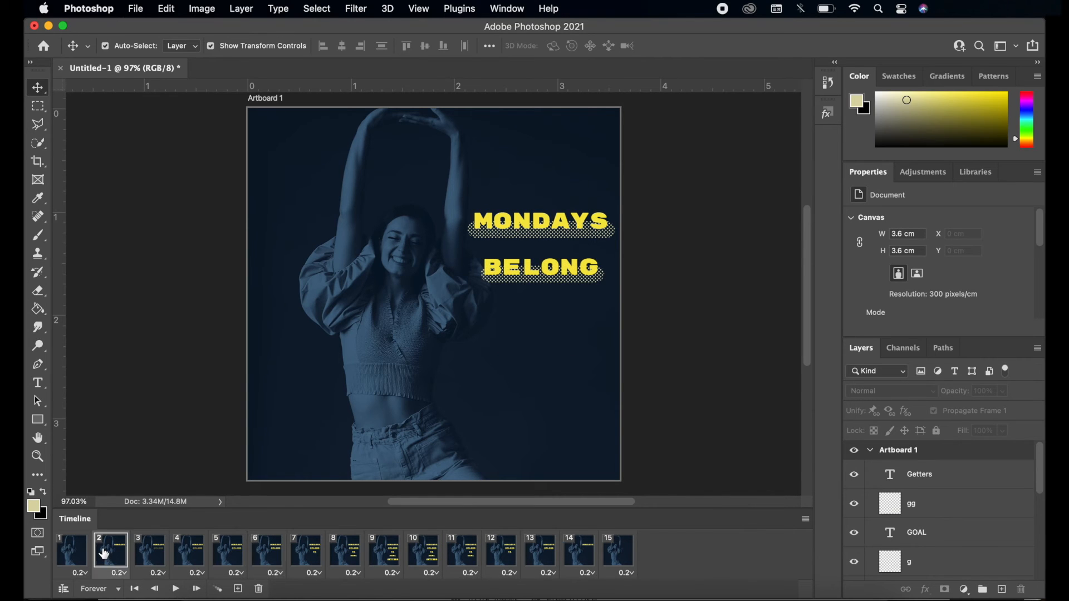
left_click(219, 589)
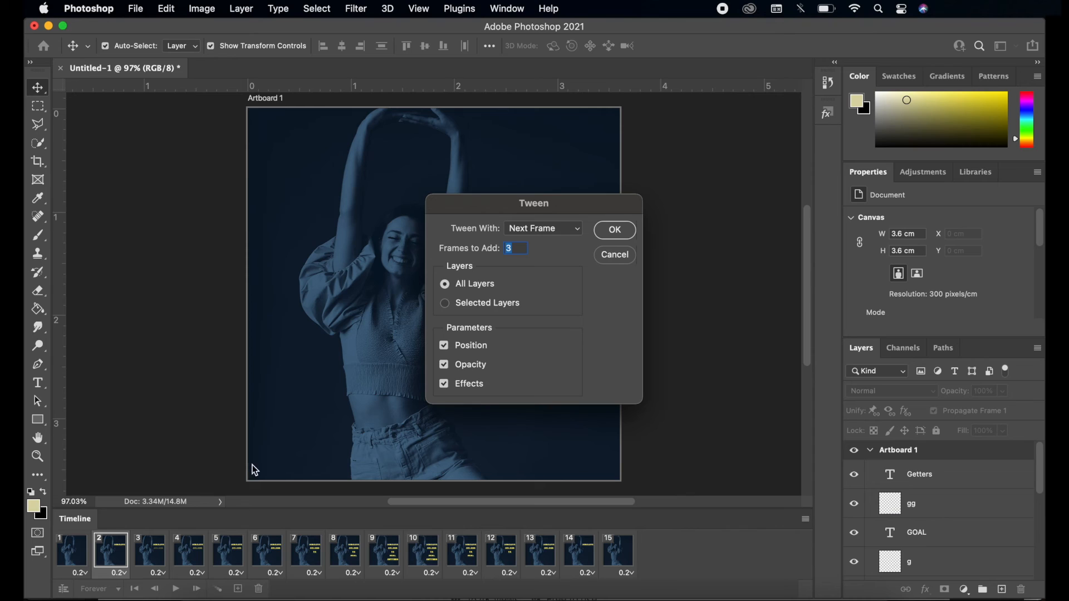
left_click(615, 230)
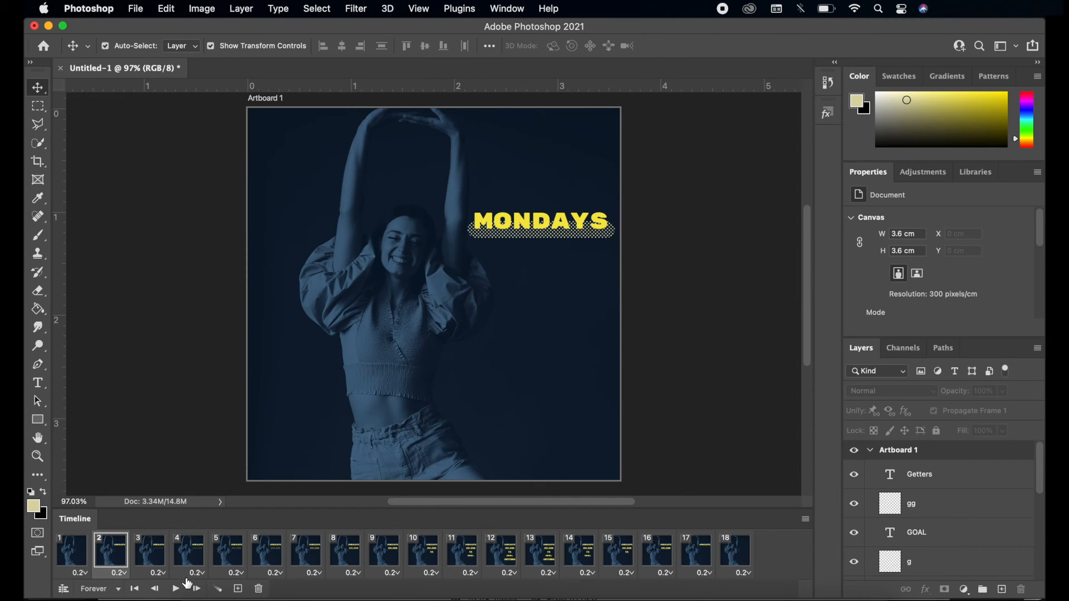
key("super+z")
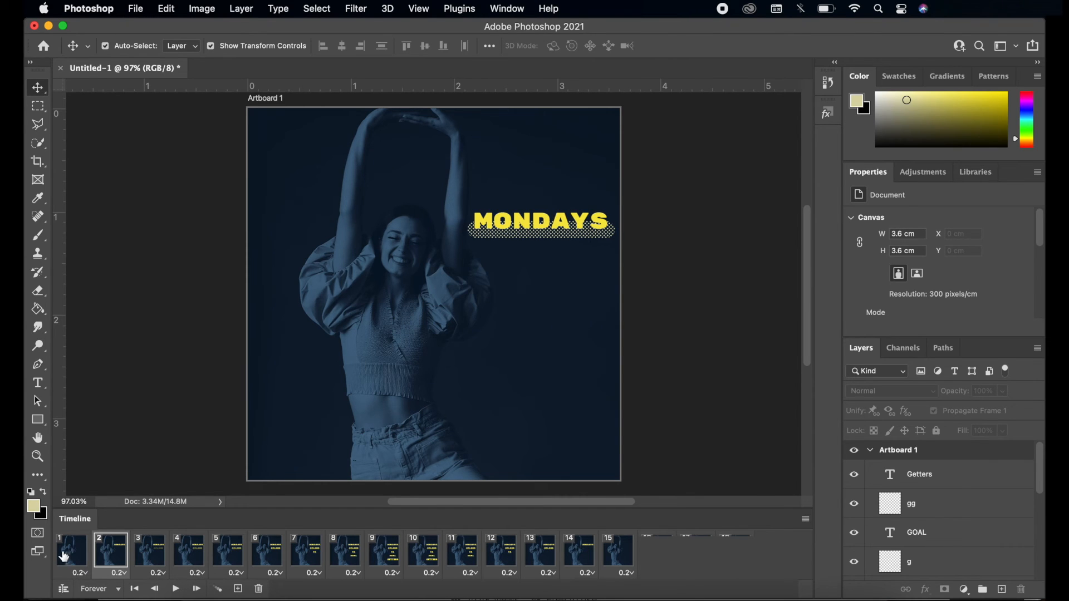
Try tweening frame 1 with the next frame by adding 3 frames, and preview the result
left_click(73, 554)
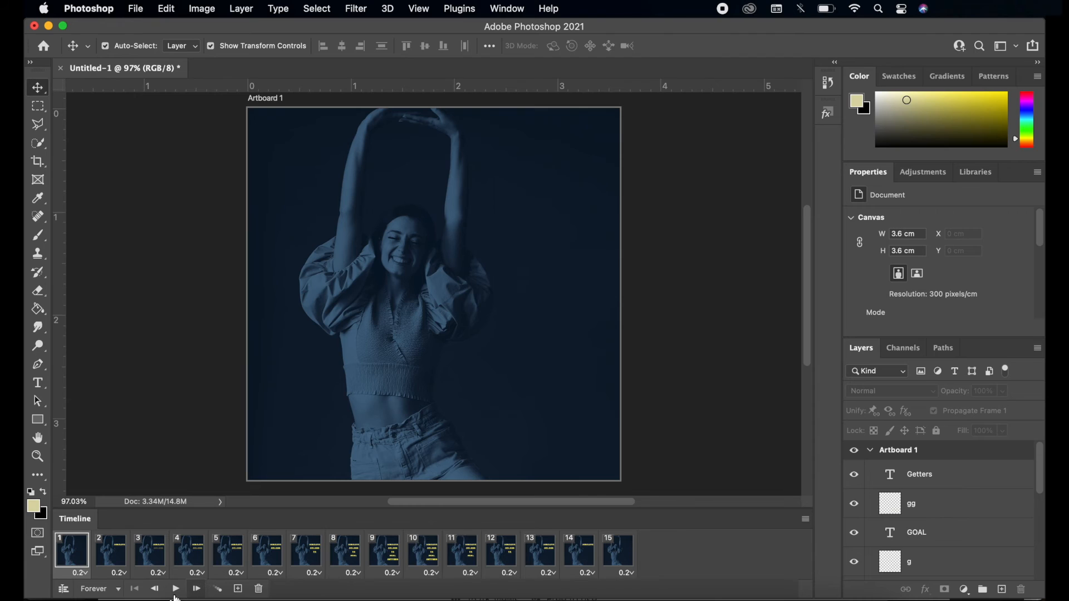
left_click(218, 589)
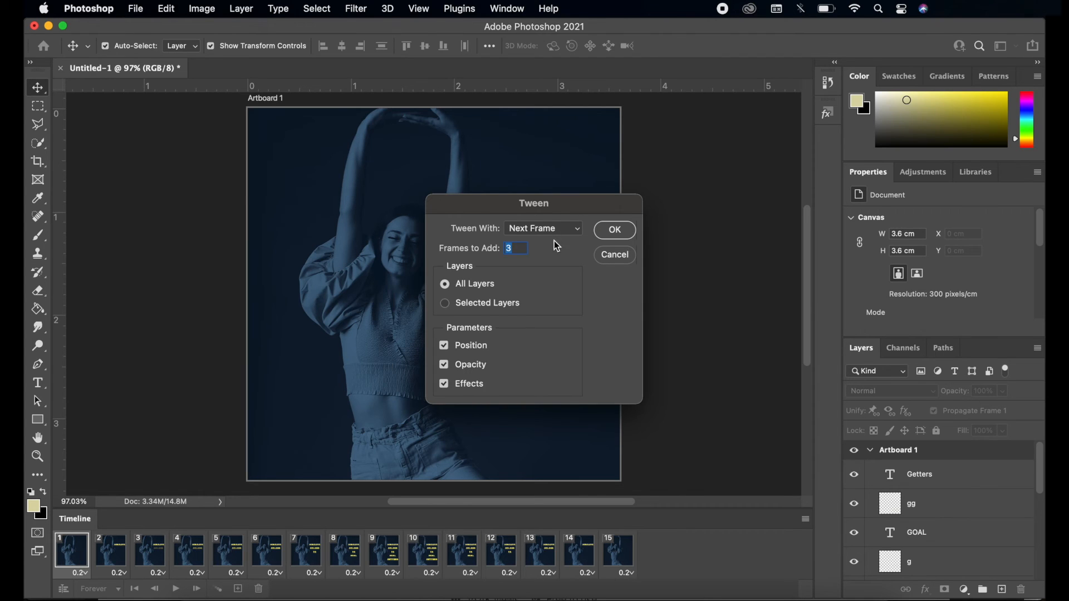
left_click(631, 233)
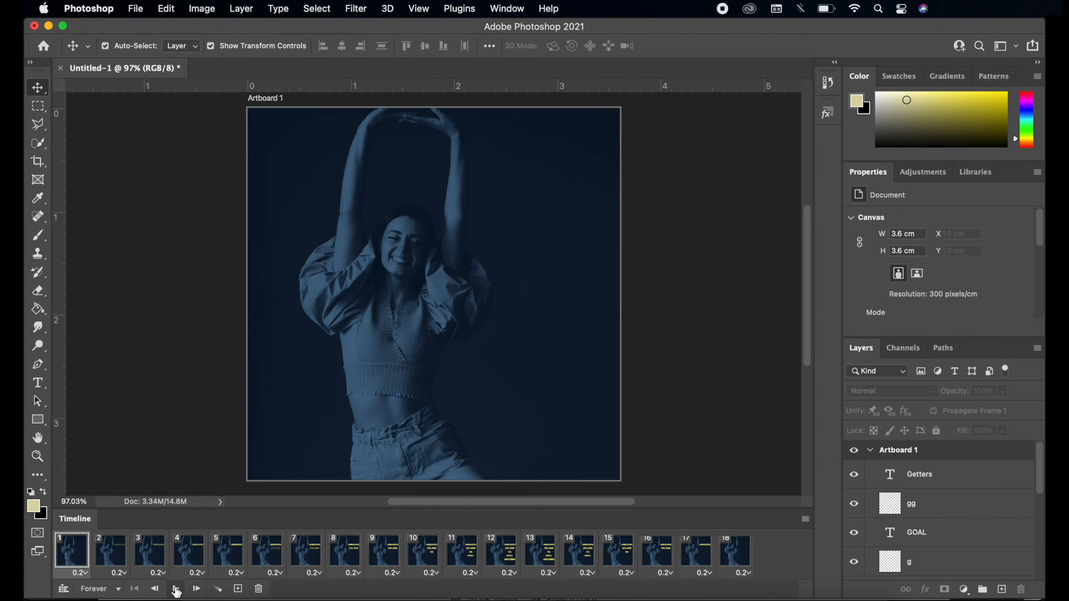
left_click(176, 589)
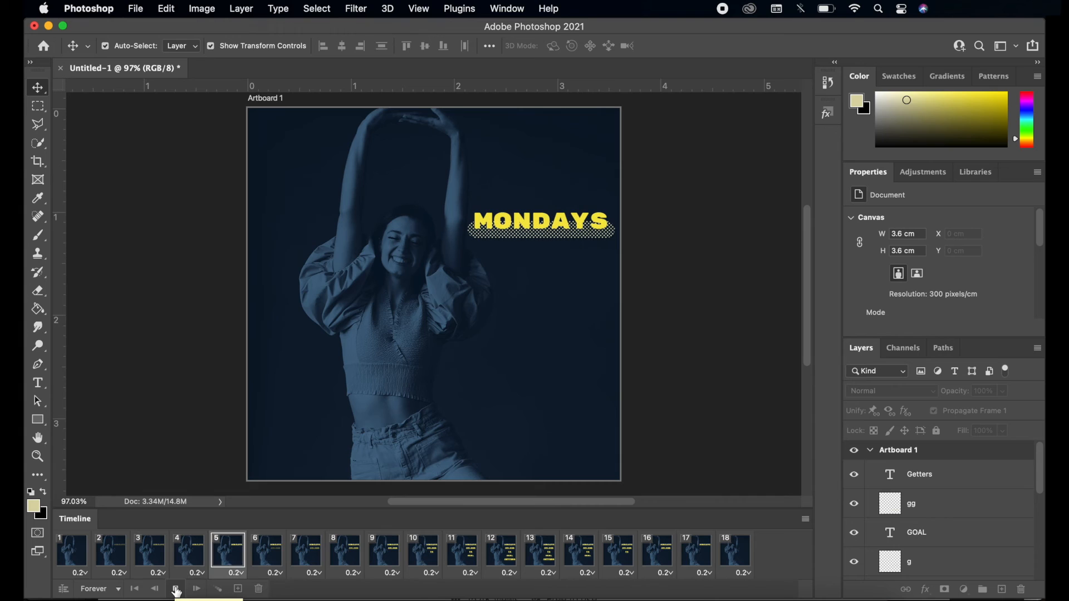
left_click(176, 589)
Revert the document history to the Set Loop Count state before the tweens, and preview the animation
left_click(835, 82)
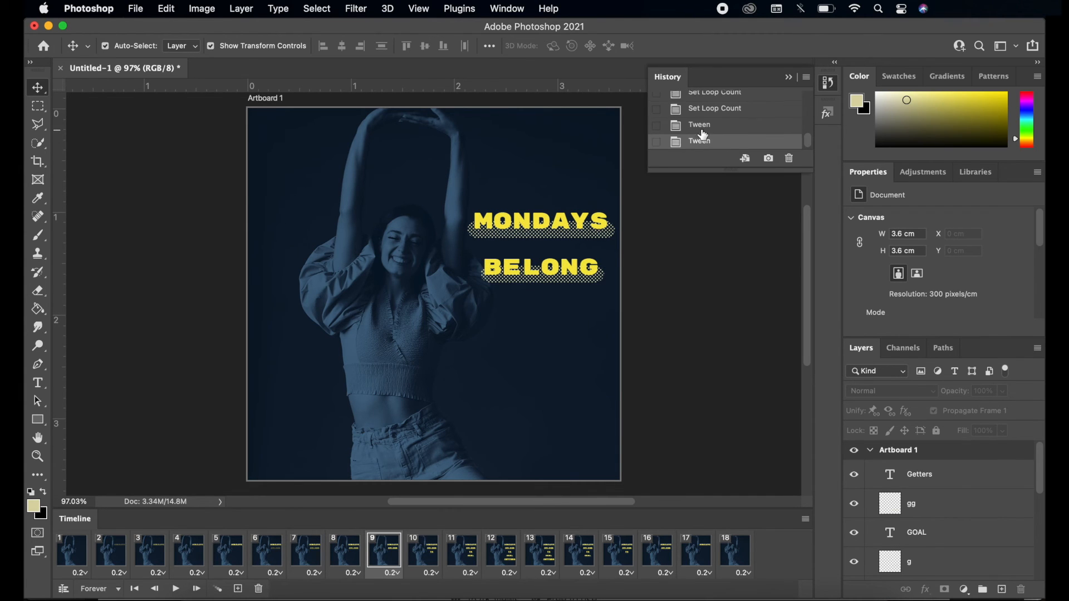
left_click(706, 122)
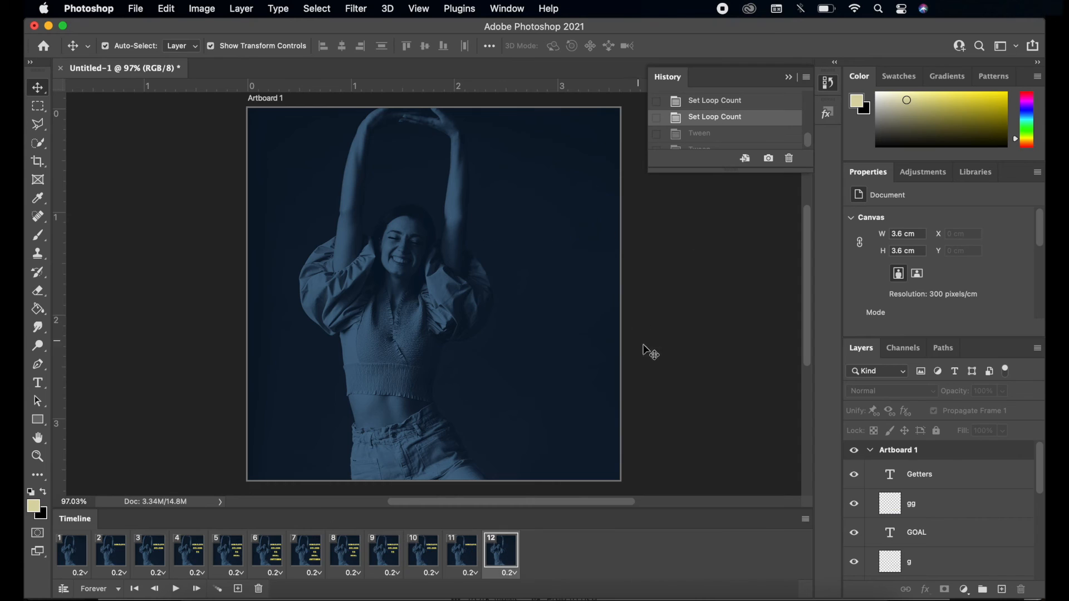
left_click(177, 589)
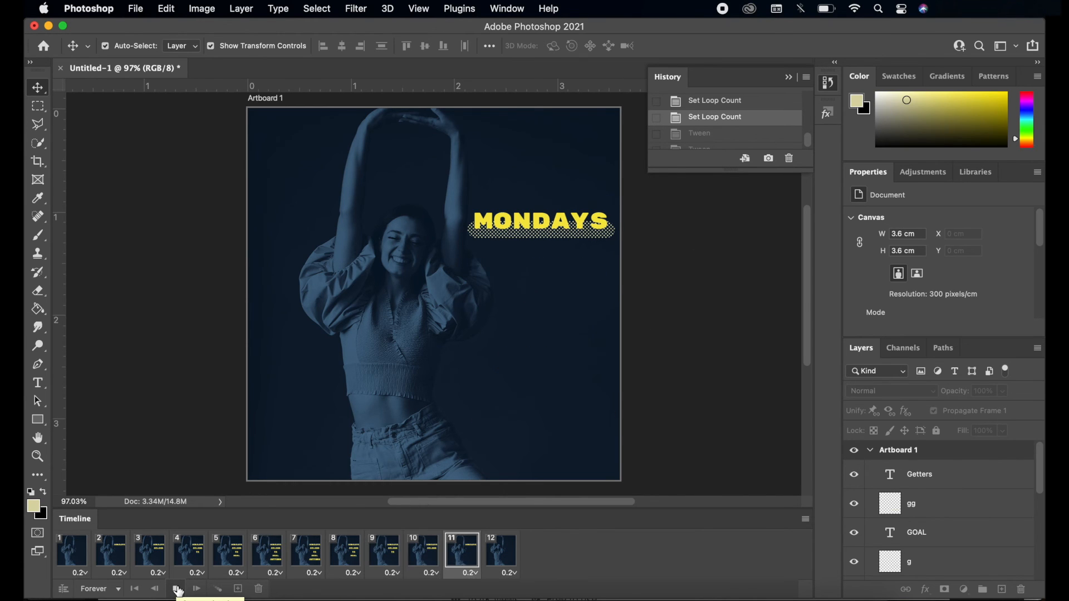
left_click(177, 589)
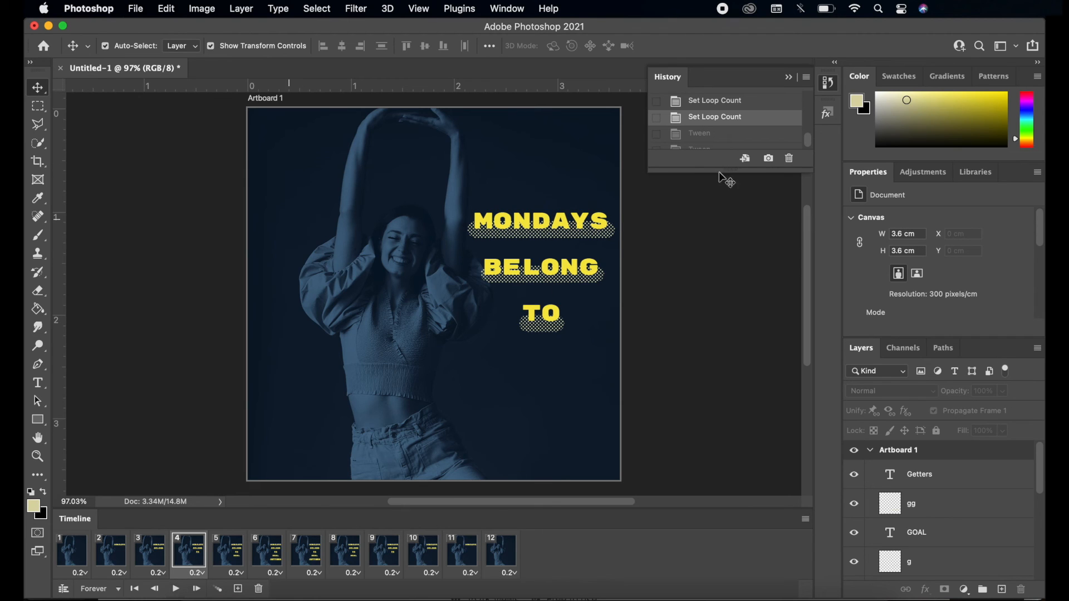
left_click(789, 76)
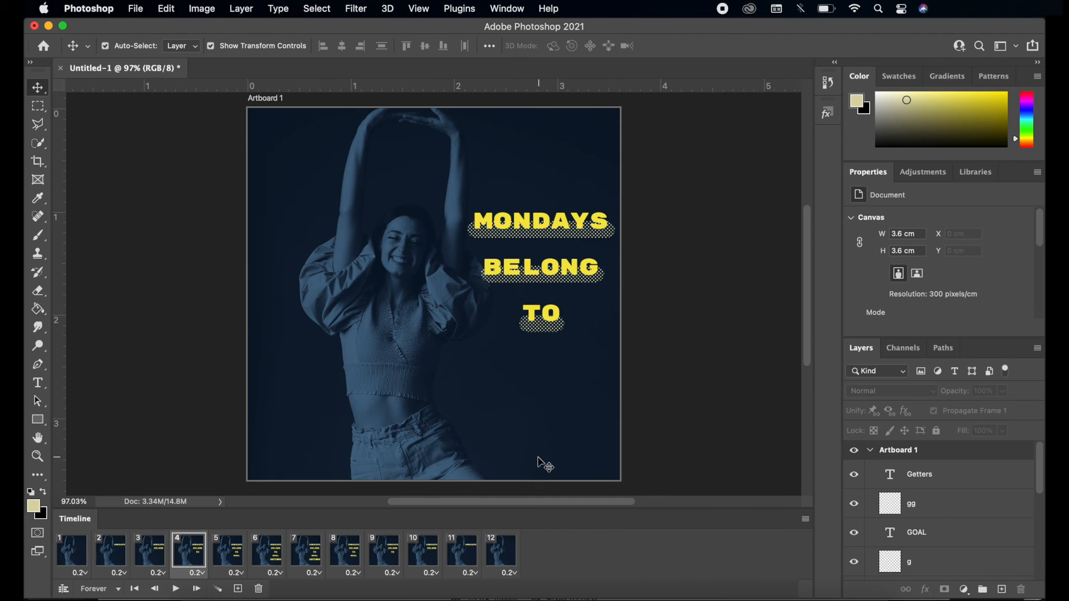
Open the Save for Web export with the GIF 128 Dithered preset and preview the animation in the browser
left_click(138, 9)
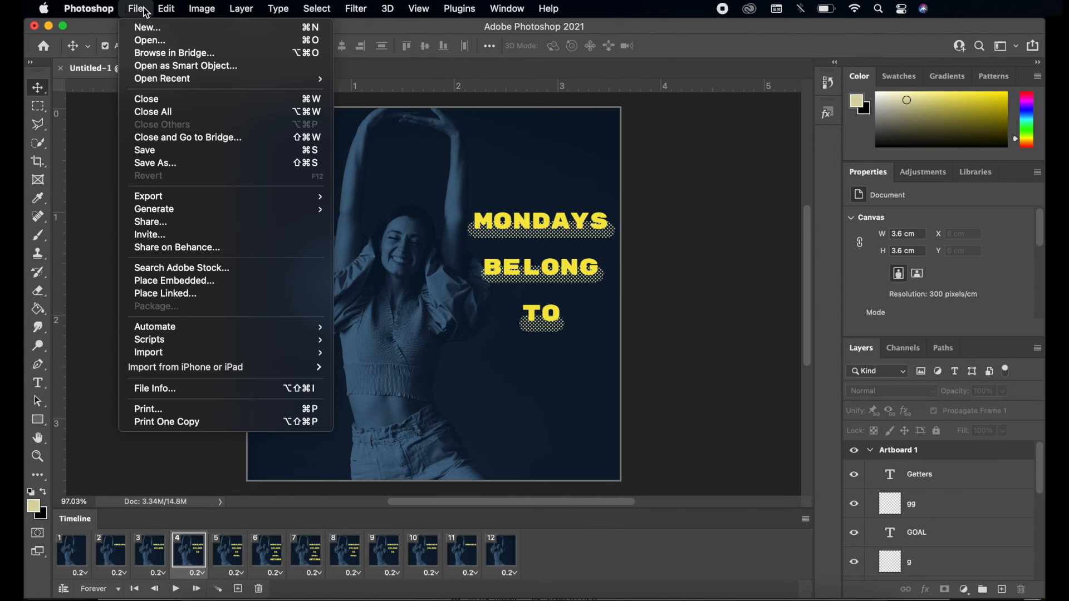
mouse_move(204, 199)
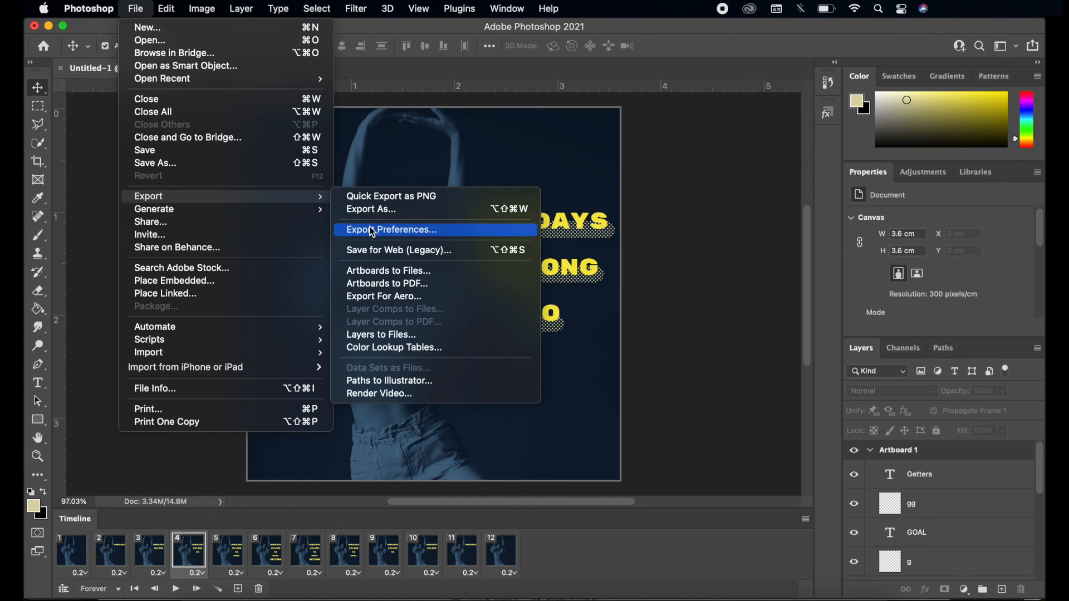
left_click(462, 253)
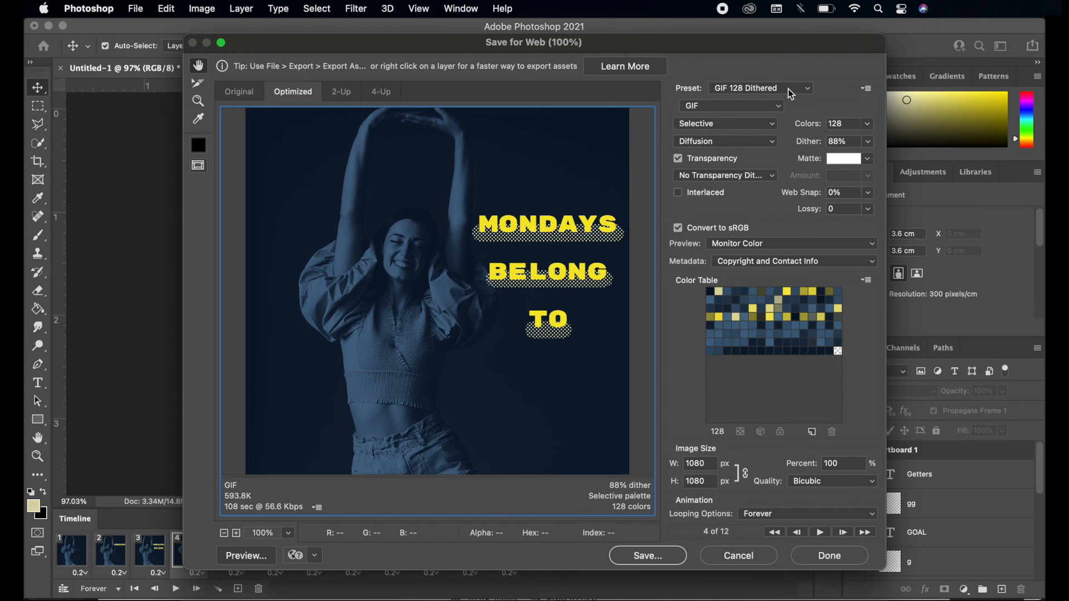
left_click(788, 89)
left_click(788, 89)
left_click(255, 557)
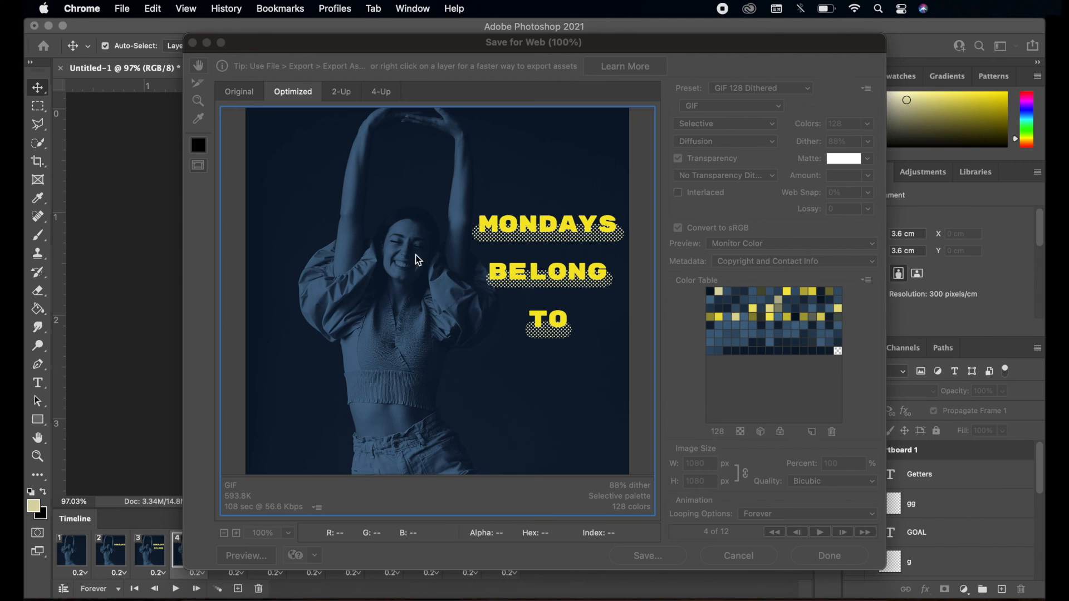
left_click(418, 261)
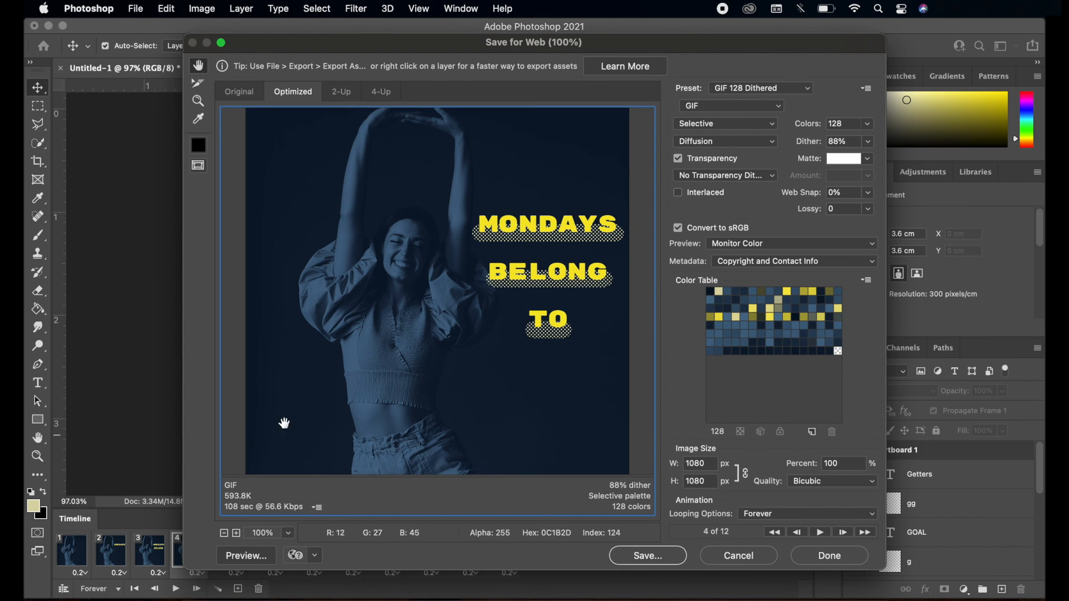
Save the optimized animation with Forever looping to the GIF folder as images only, and play it in the timeline
left_click(867, 520)
left_click(814, 515)
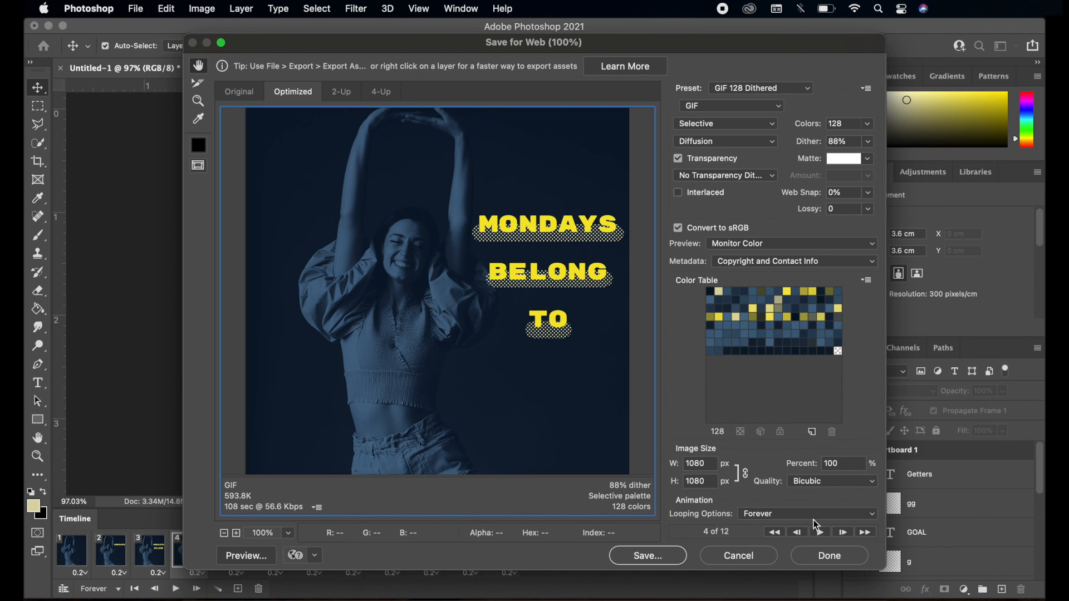
left_click(666, 557)
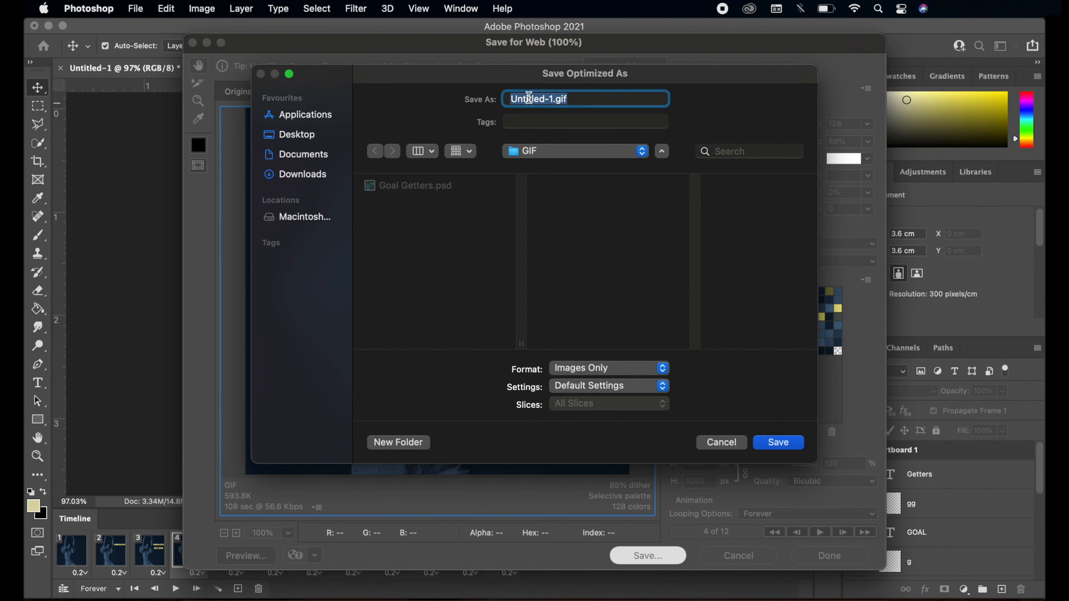
left_click(781, 443)
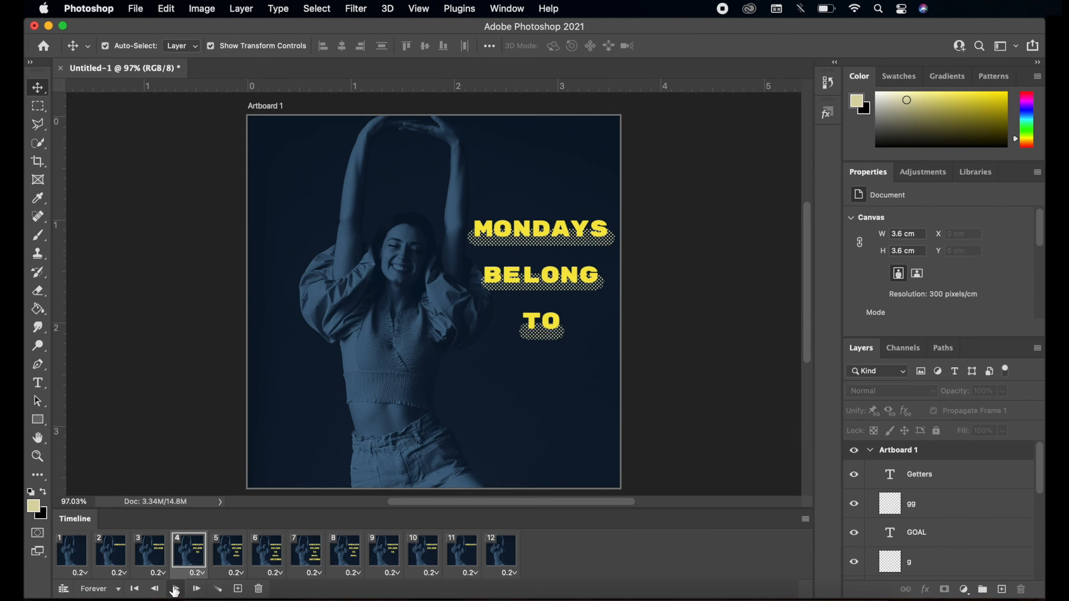
left_click(174, 589)
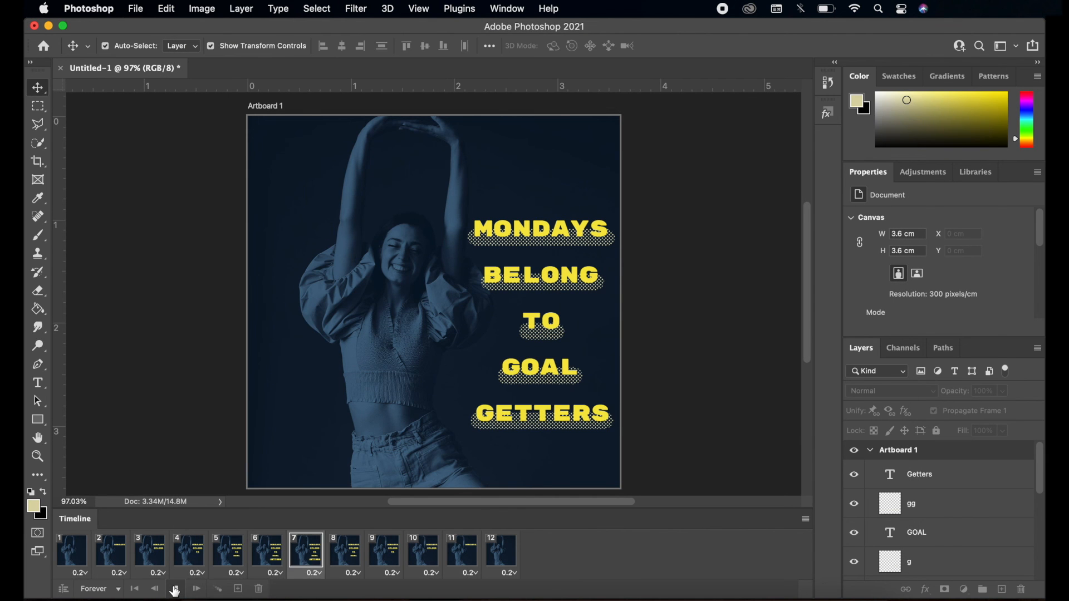